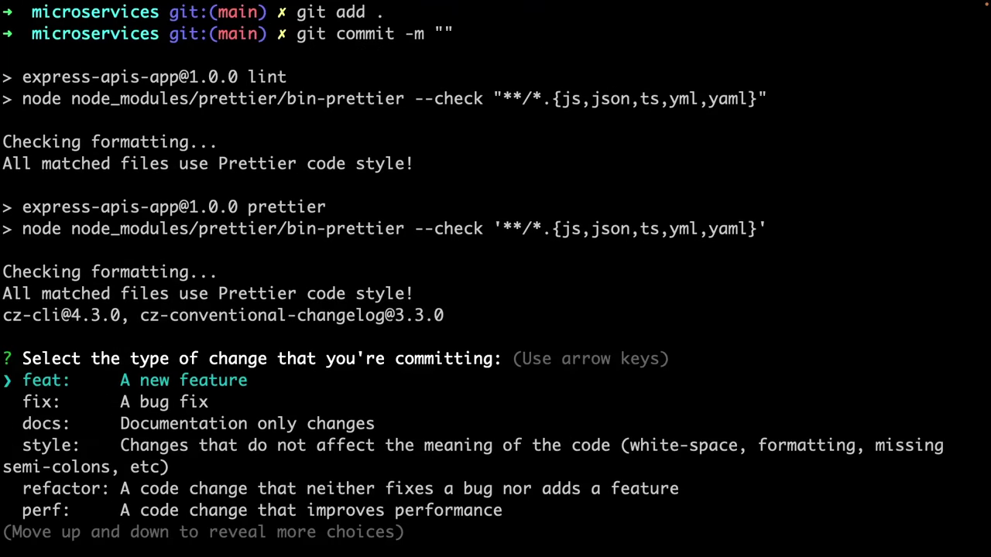
# - Complete the commit prompts with type feat, scope "express ts app", description "express app added", no longer description, no breaking changes and no affected issues
pyautogui.press('Return')
pyautogui.write('express ts app')
pyautogui.press('Return')
pyautogui.write('express app added')
pyautogui.press('Return')
pyautogui.press('Return')
pyautogui.press('Return')
pyautogui.press('Return')
# - Push the main branch to the org remote with git
pyautogui.write('git p')
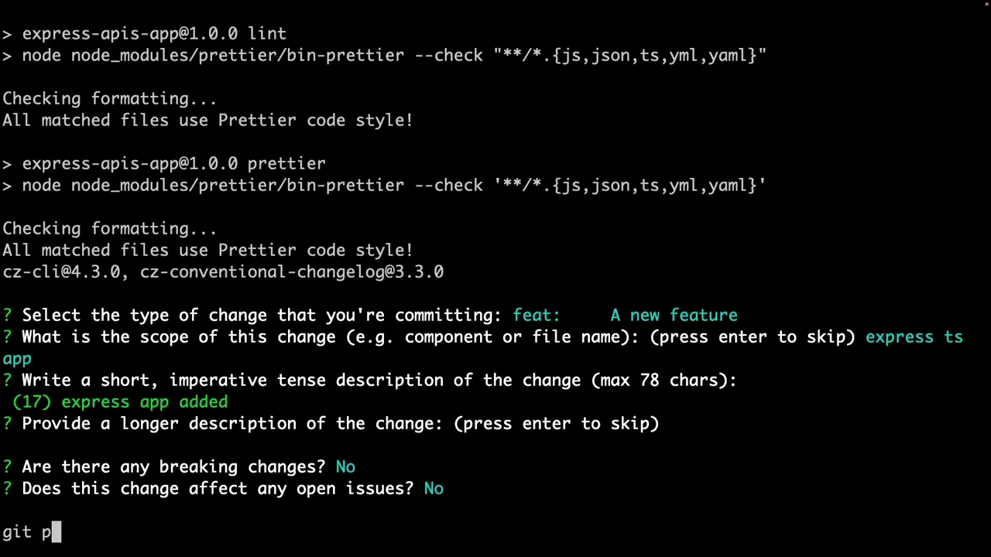
pyautogui.write('uysh')
pyautogui.press('BackSpace')
pyautogui.press('BackSpace')
pyautogui.press('BackSpace')
pyautogui.write('s')
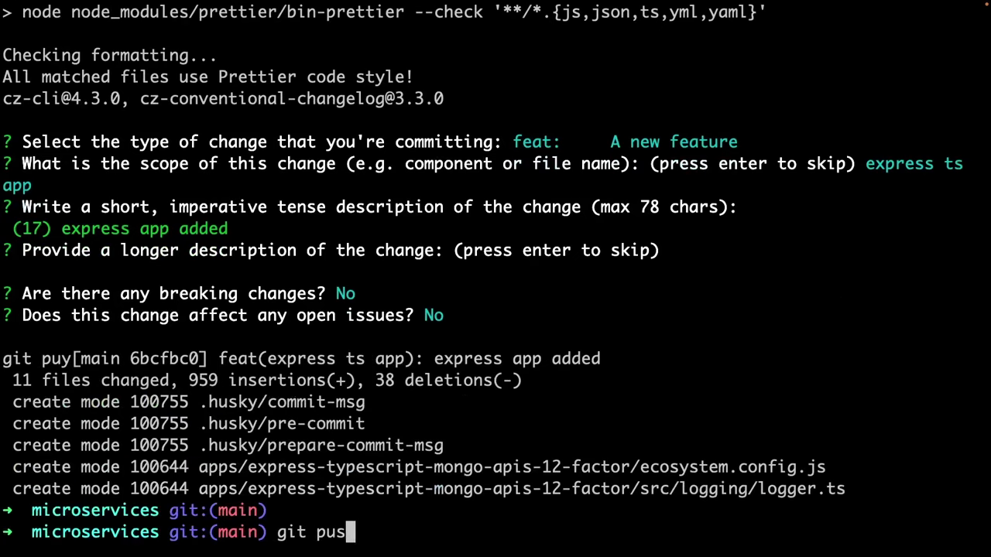
pyautogui.write('h org main')
pyautogui.press('Return')
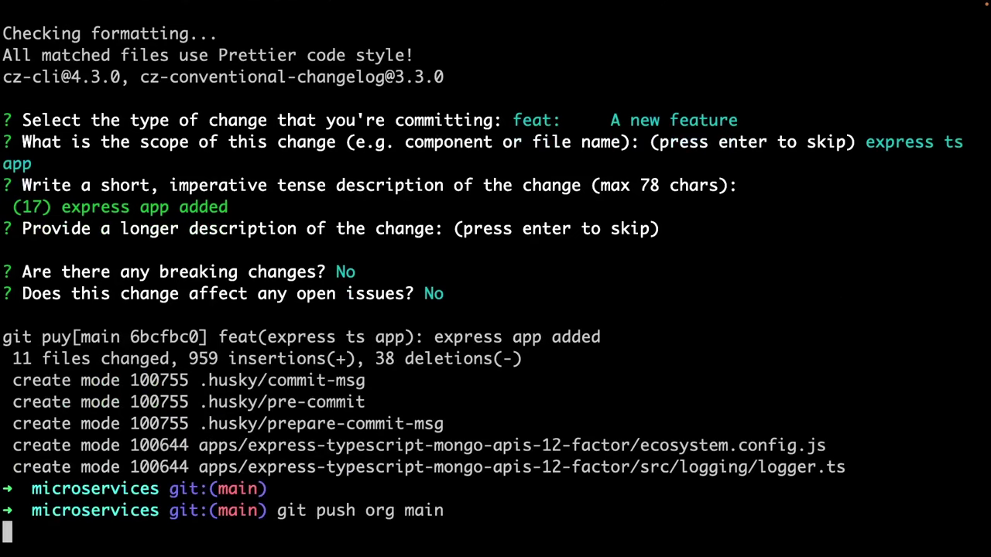
# - Try to push the main branch to origin with the command "push origin main"
pyautogui.write('push origin')
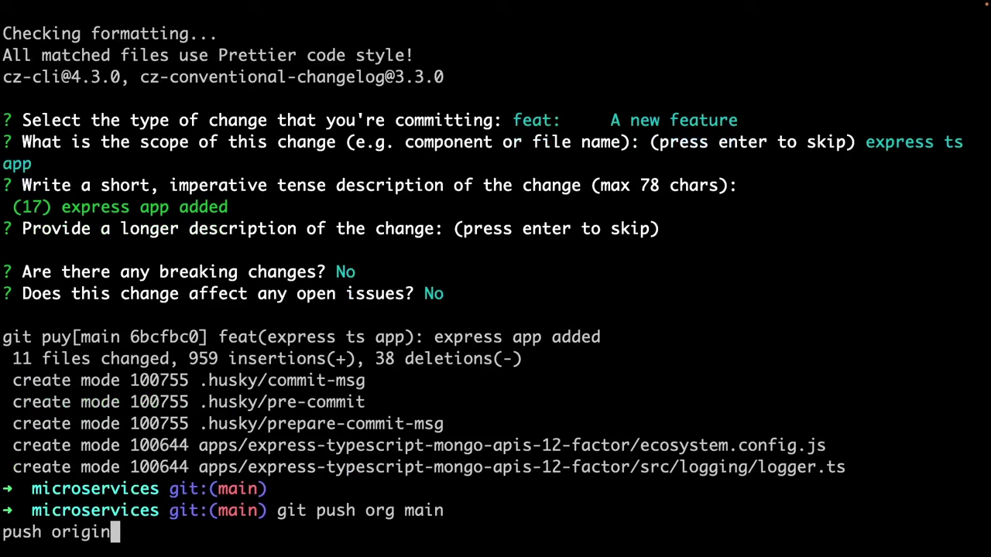
pyautogui.write(' main')
pyautogui.press('Return')
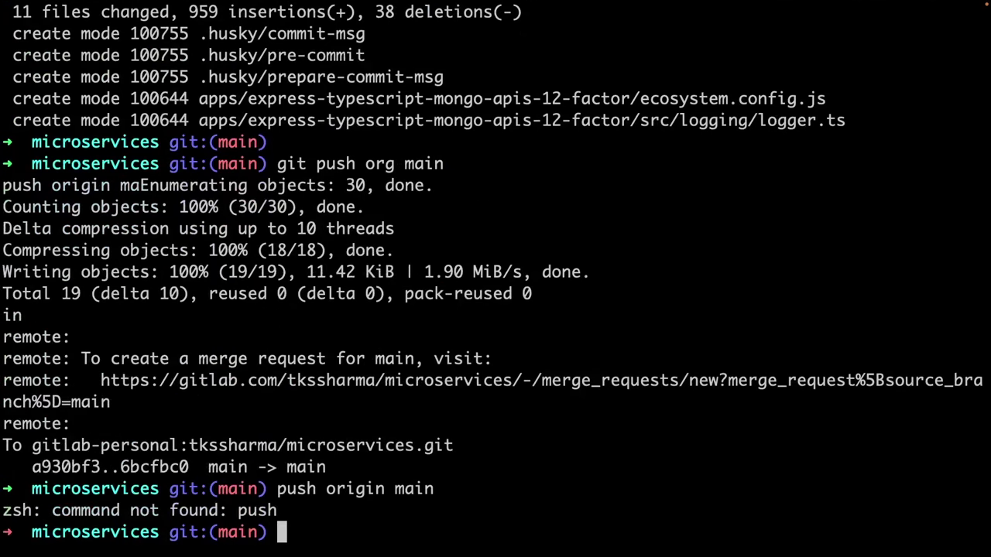
# - Run git push origin main and check the destination repository URL in the output
pyautogui.moveTo(101, 380); pyautogui.dragTo(485, 379)
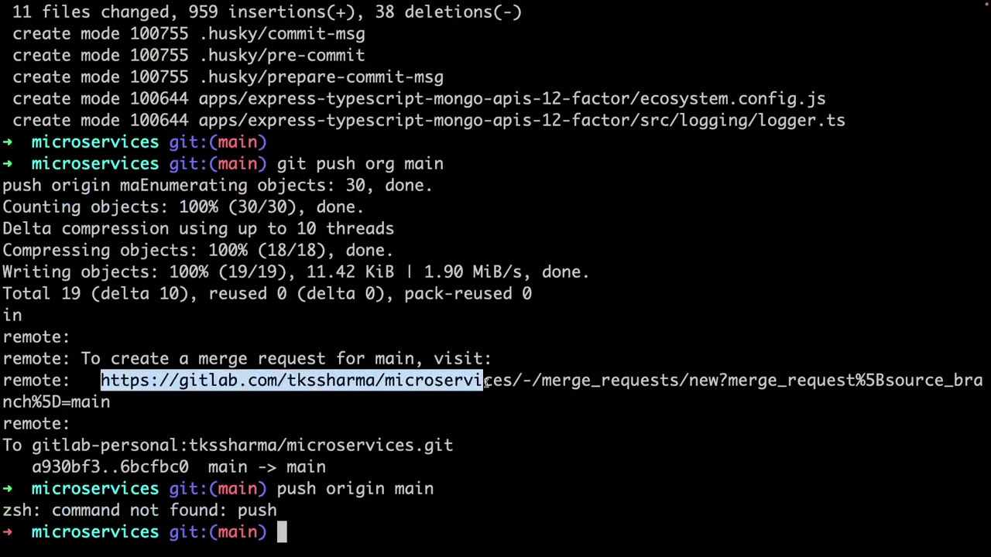
pyautogui.click(344, 387)
pyautogui.moveTo(180, 380); pyautogui.dragTo(288, 380)
pyautogui.click(323, 319)
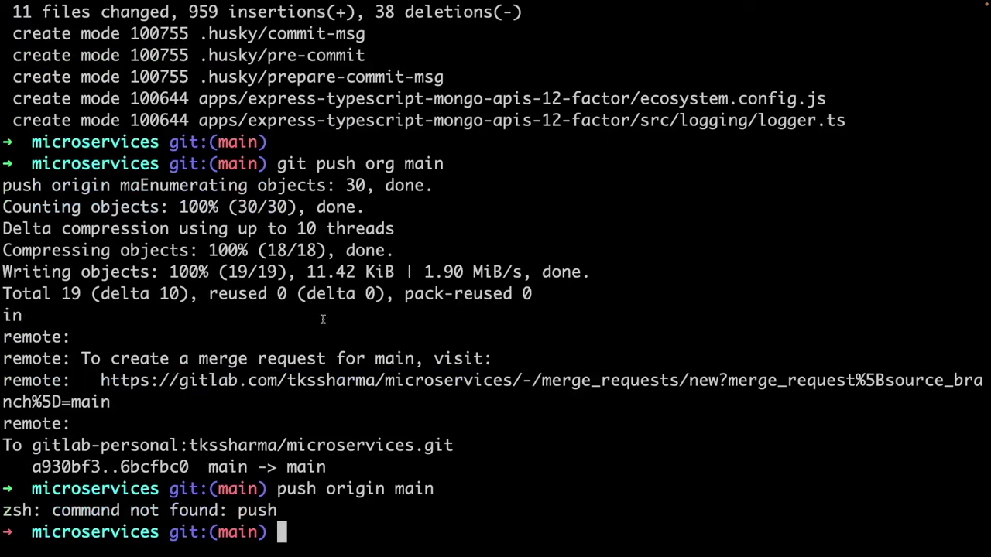
pyautogui.write('git p')
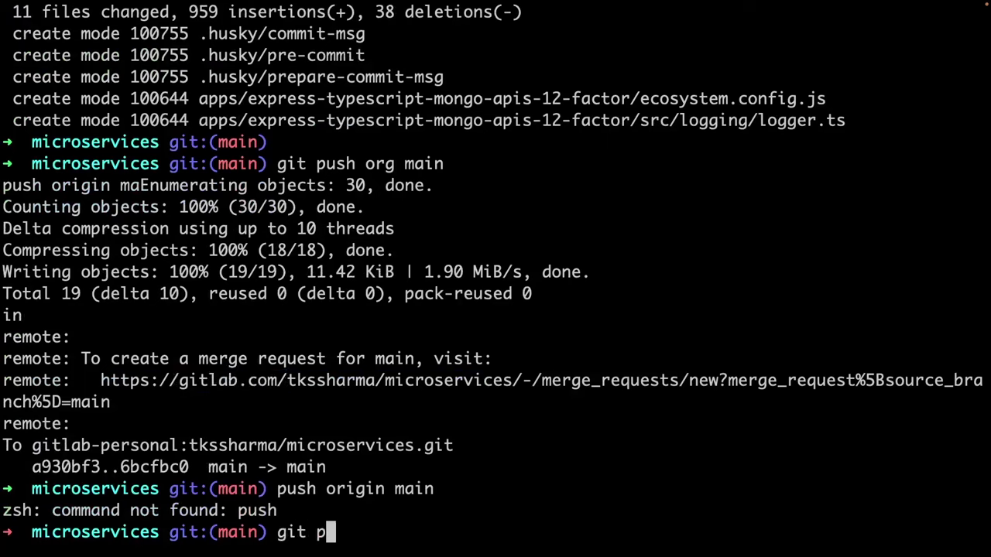
pyautogui.write('ush origin main')
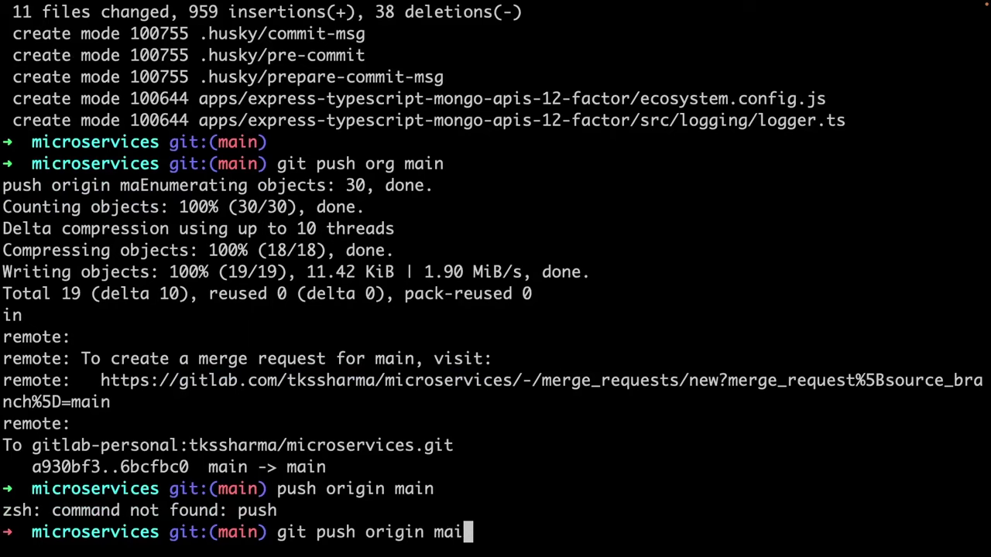
pyautogui.press('Return')
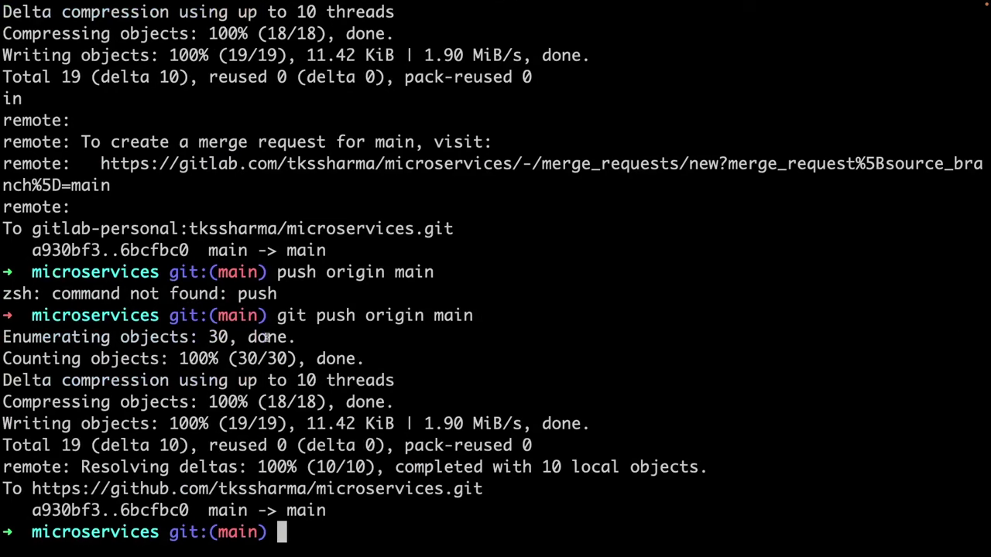
pyautogui.moveTo(33, 489); pyautogui.dragTo(221, 486)
pyautogui.click(242, 474)
# - Switch to the GitLab microservices project in the browser, set up CI/CD and configure a new pipeline from the sample .gitlab-ci.yml
pyautogui.press('super+Tab')
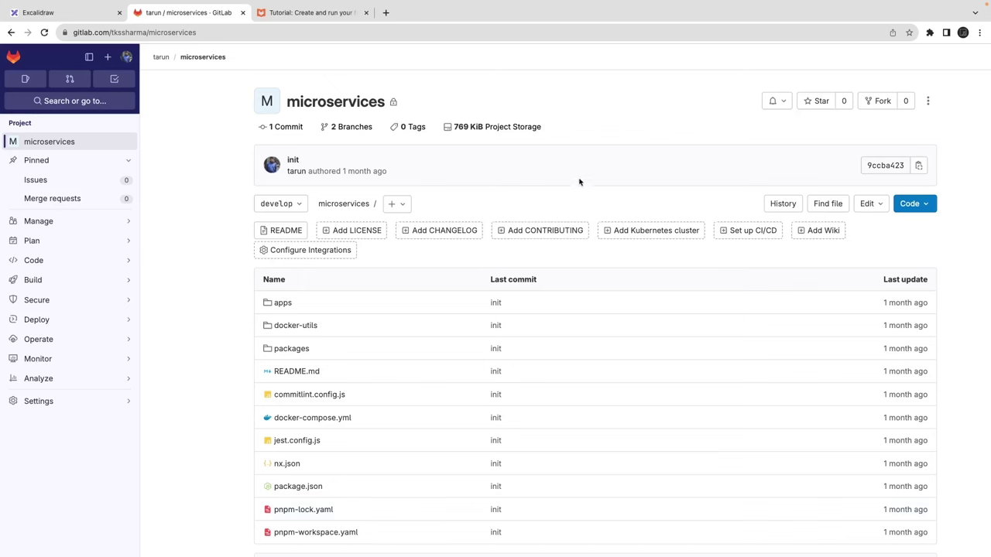
pyautogui.click(738, 242)
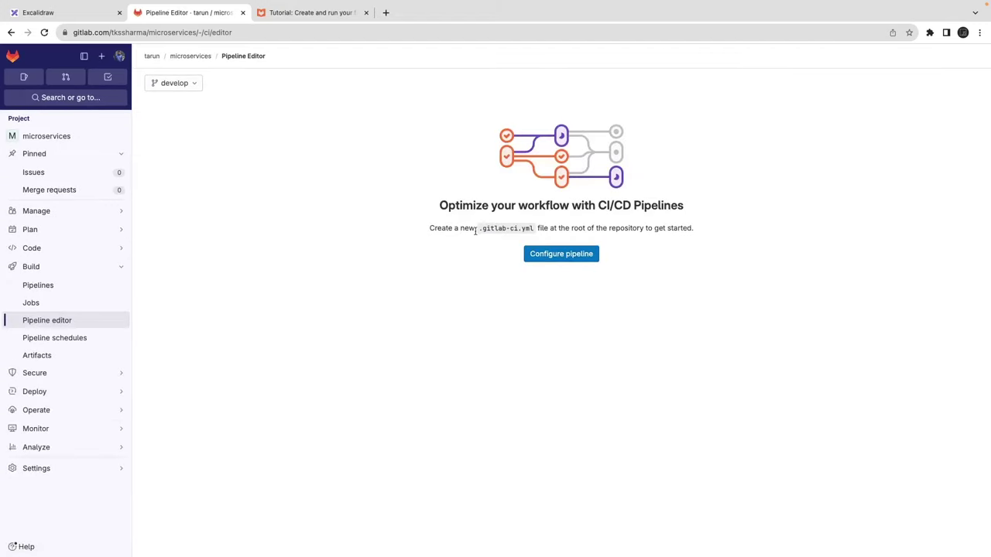
pyautogui.scroll(5, 474, 259)
pyautogui.tripleClick(548, 182)
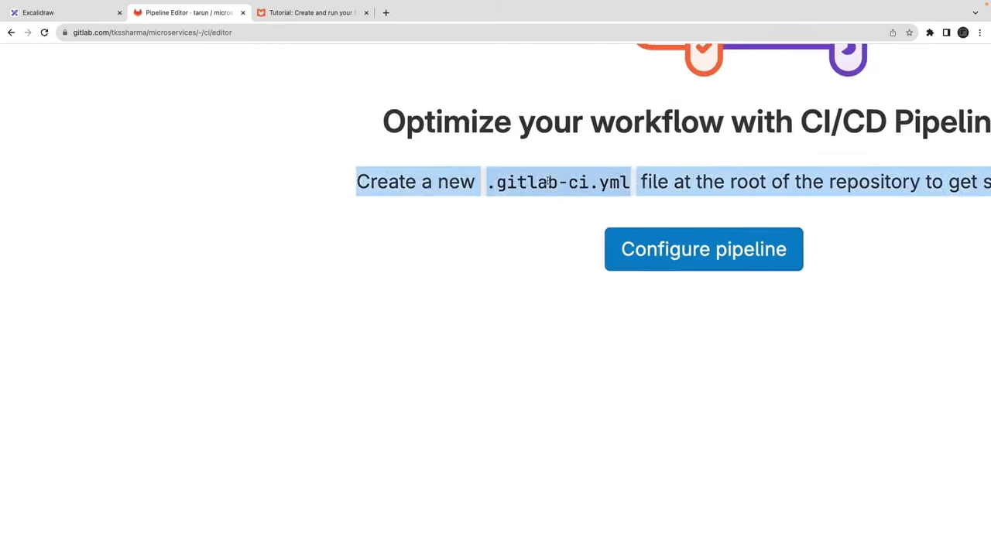
pyautogui.scroll(-5, 548, 182)
pyautogui.click(551, 253)
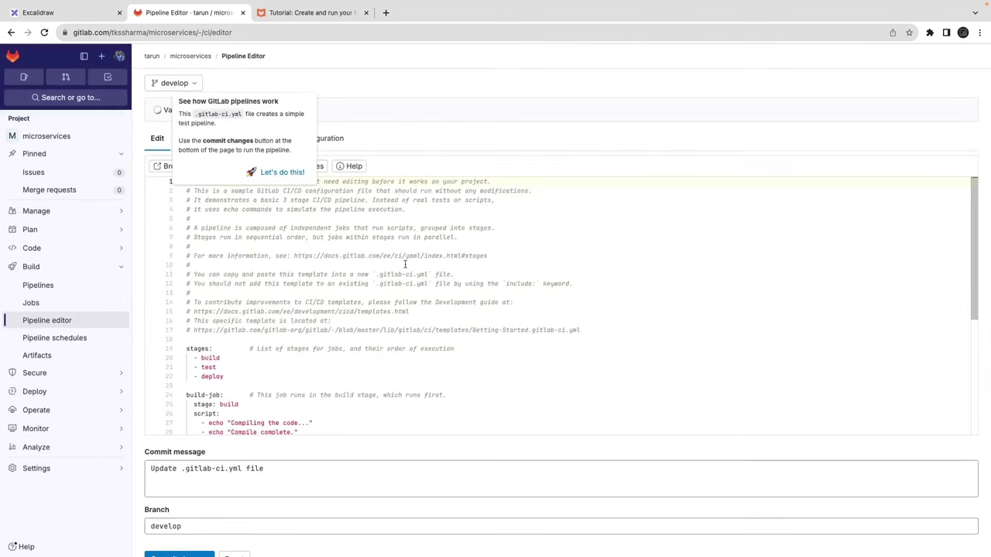
# - Examine the sample pipeline's stages and its build, unit-test, lint-test and deploy job definitions
pyautogui.scroll(-3, 268, 280)
pyautogui.scroll(-5, 268, 277)
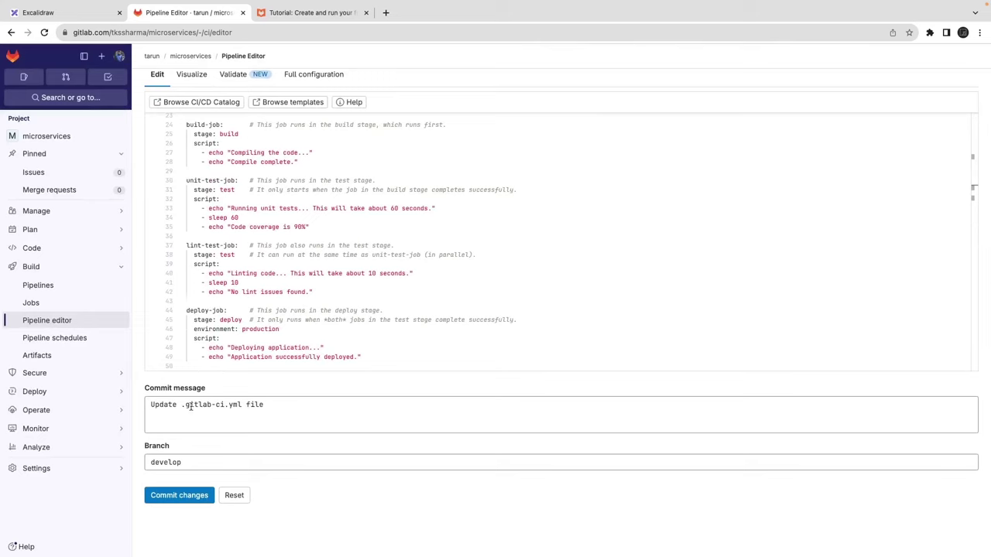
pyautogui.scroll(2, 191, 407)
pyautogui.scroll(5, 191, 412)
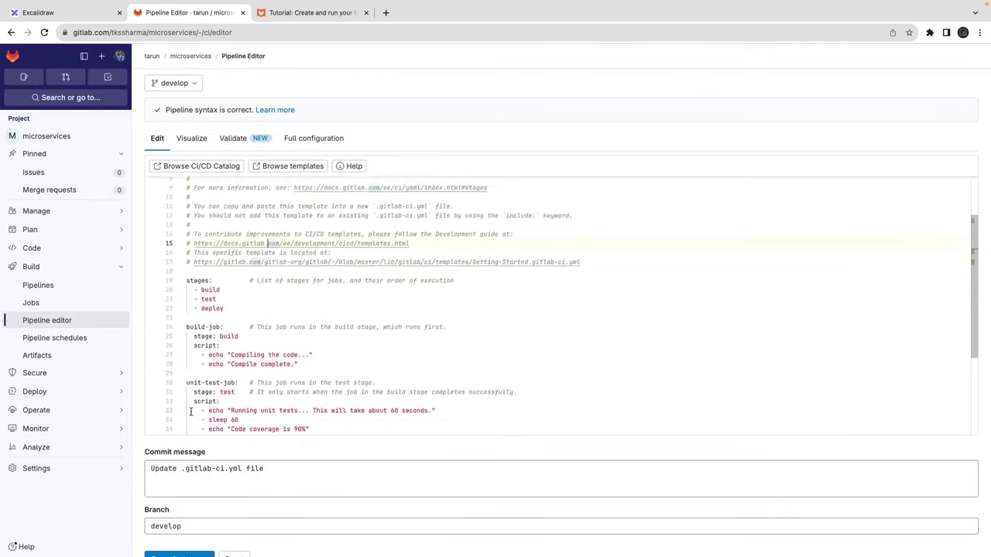
pyautogui.scroll(-5, 226, 320)
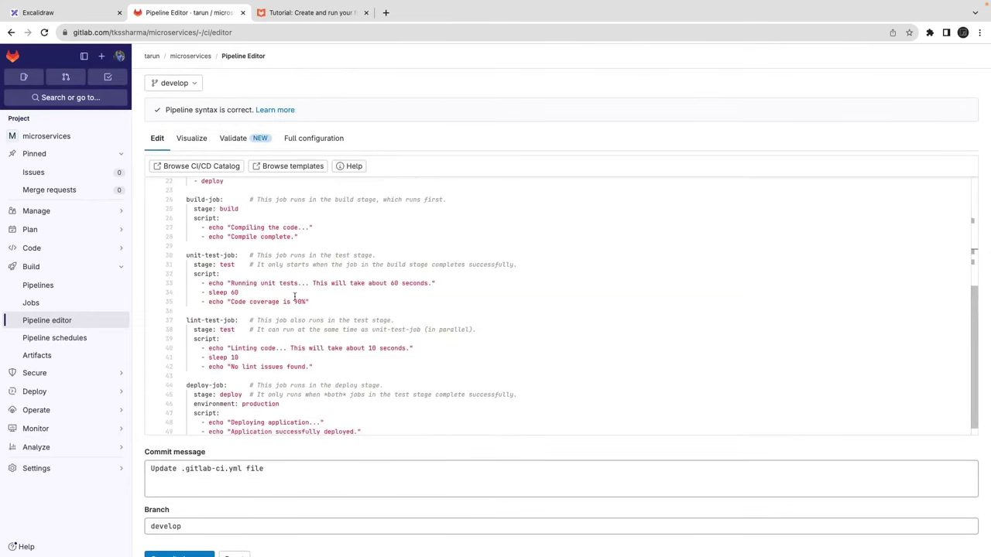
pyautogui.moveTo(310, 302); pyautogui.dragTo(166, 256)
pyautogui.scroll(-2, 169, 256)
pyautogui.moveTo(310, 313); pyautogui.dragTo(190, 277)
pyautogui.scroll(-2, 191, 276)
# - Commit the sample pipeline to the develop branch with the message "Update .gitlab-ci.yml file" and dismiss the file tree tip
pyautogui.click(180, 491)
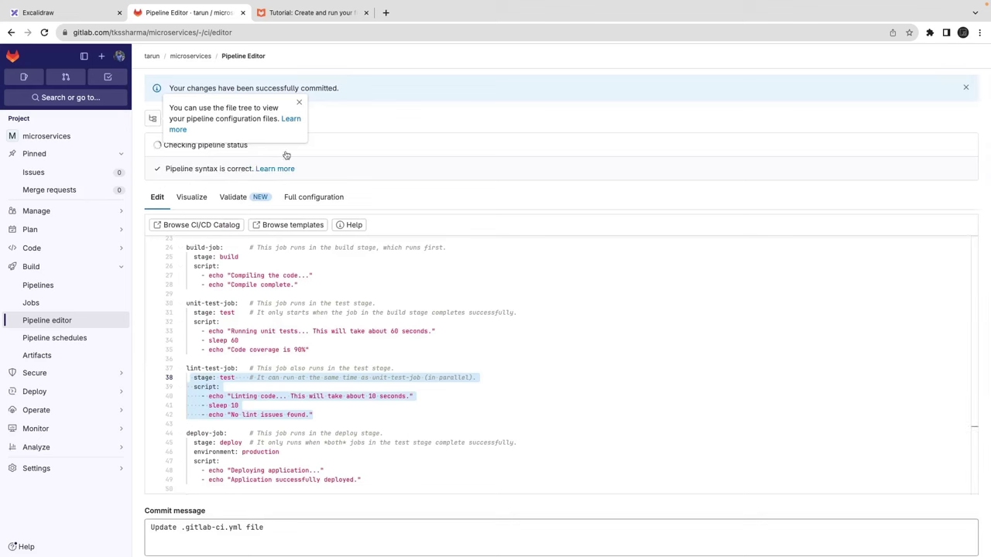
pyautogui.click(299, 102)
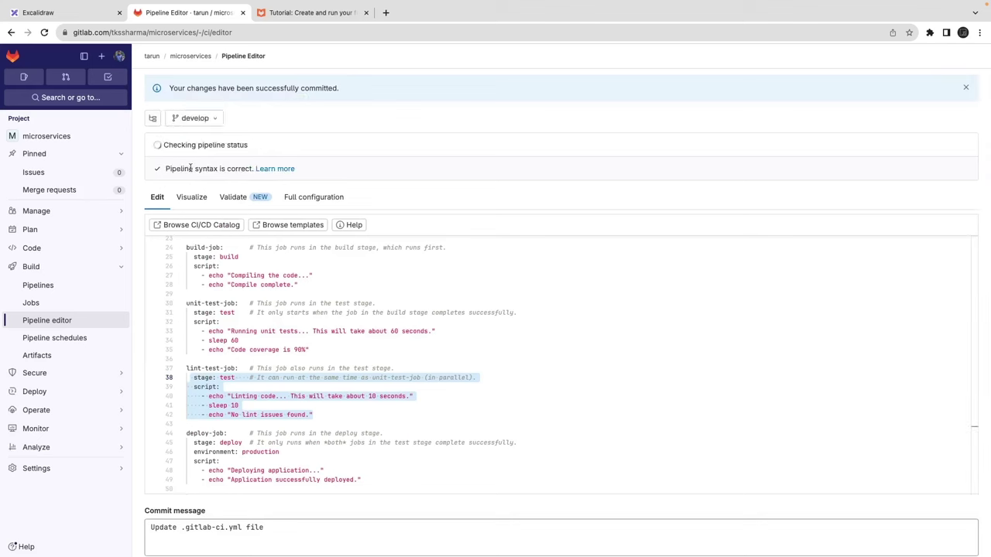
# - Open the build-job of the new pipeline from the pipelines list and examine the runner details in its log
pyautogui.moveTo(72, 395)
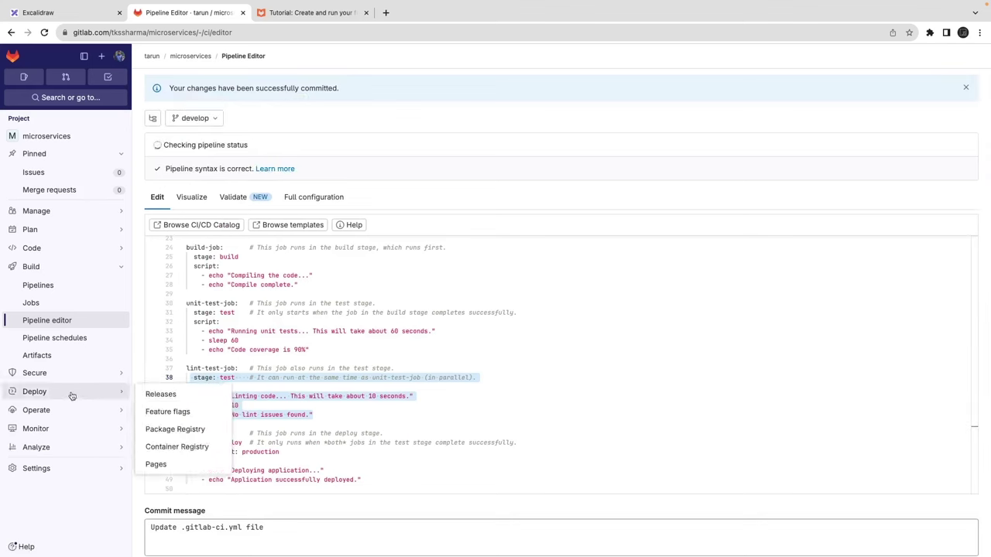
pyautogui.click(90, 286)
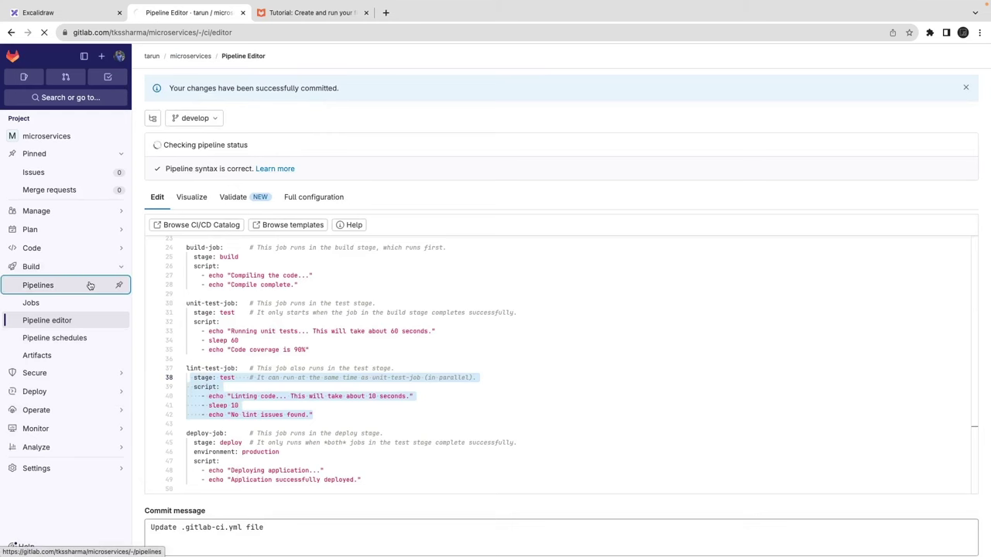
pyautogui.click(621, 170)
pyautogui.click(609, 211)
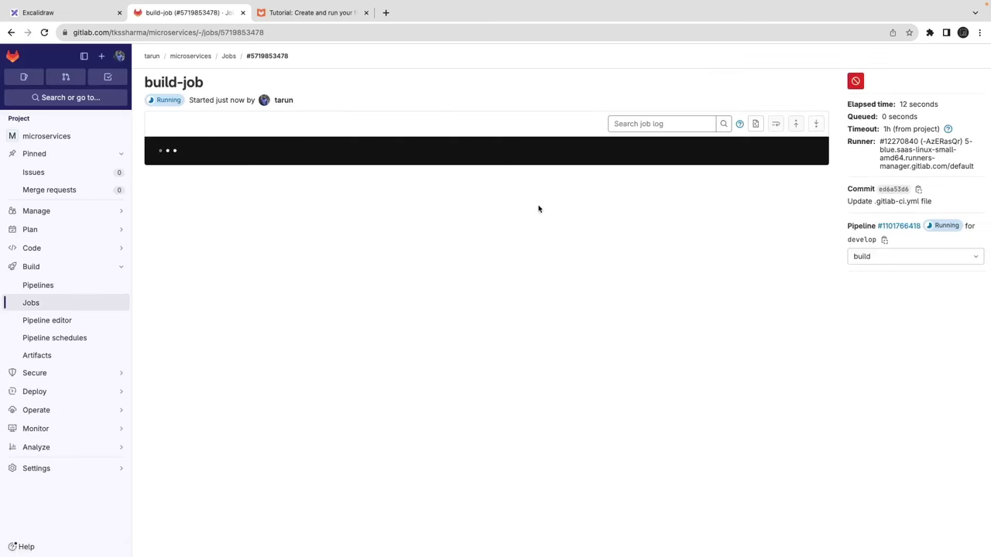
pyautogui.scroll(5, 253, 153)
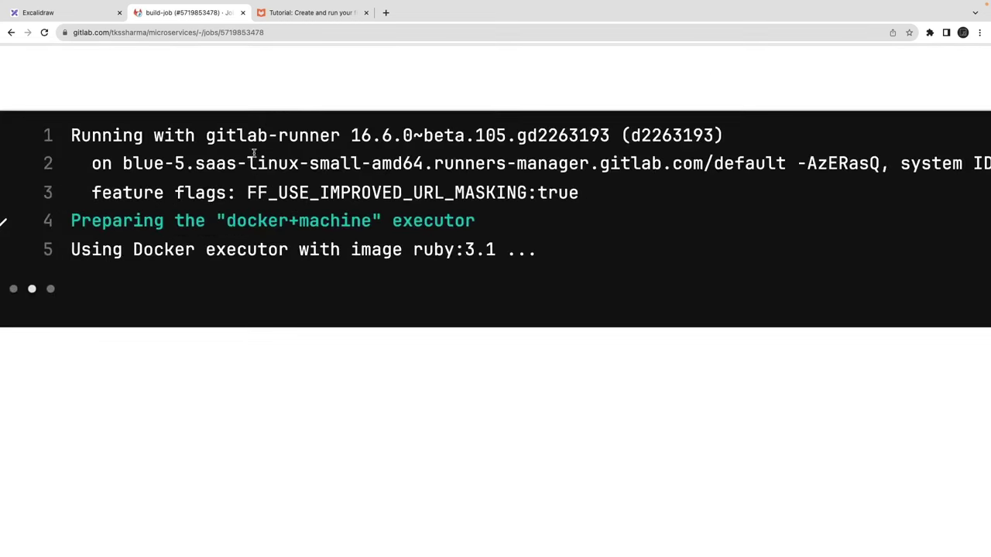
pyautogui.moveTo(133, 135); pyautogui.dragTo(609, 135)
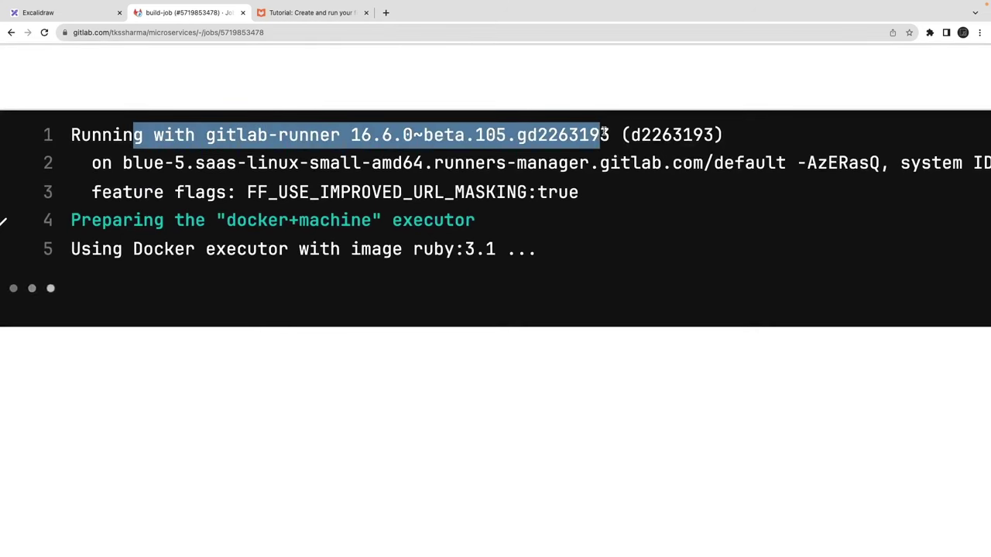
pyautogui.scroll(-5, 442, 164)
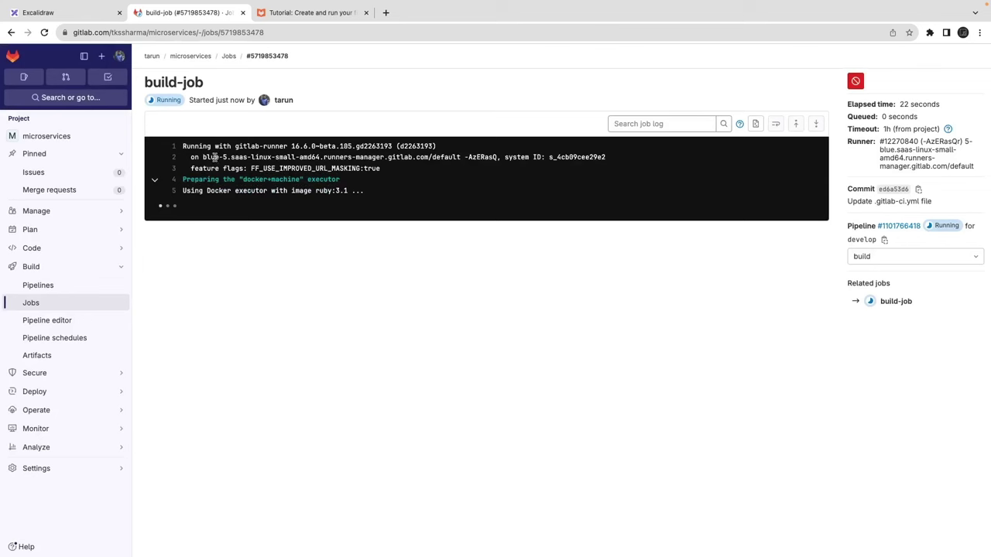
# - Return to the pipelines list and view the jobs in the pipeline's test, deploy and build stages
pyautogui.click(230, 56)
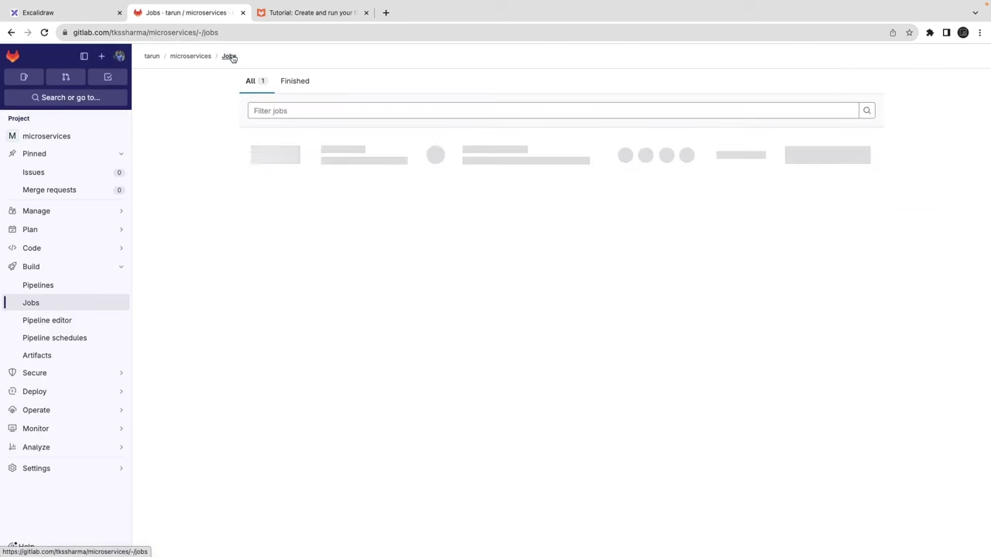
pyautogui.click(28, 283)
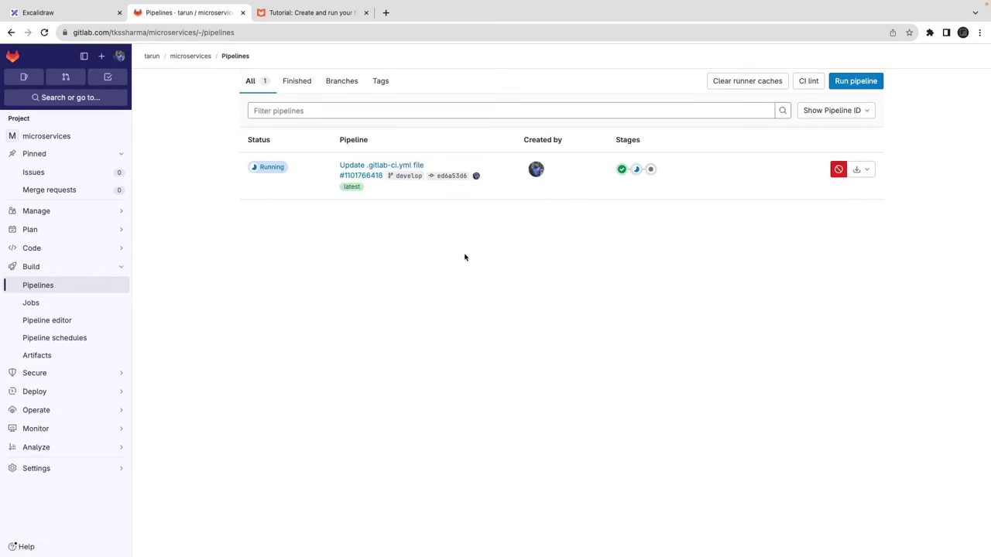
pyautogui.click(636, 169)
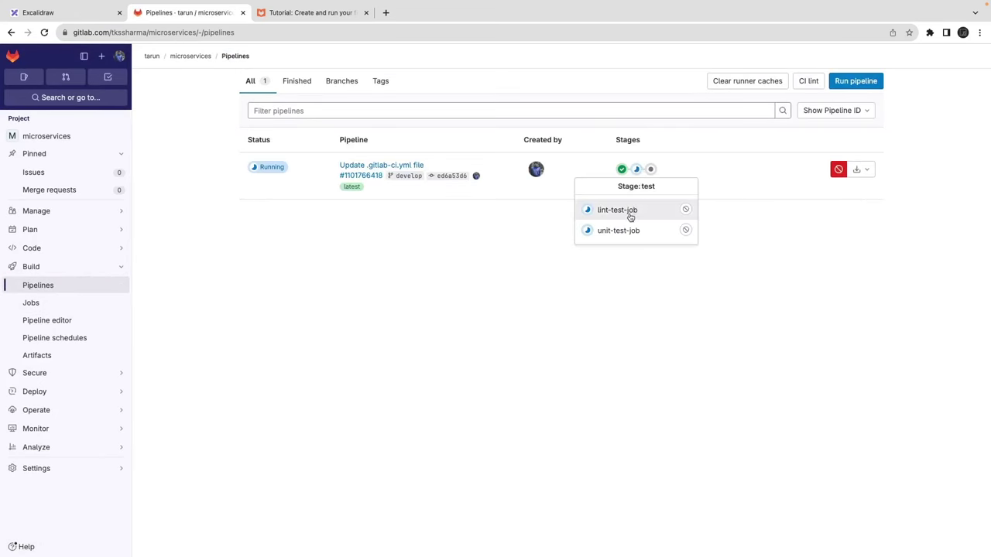
pyautogui.click(651, 168)
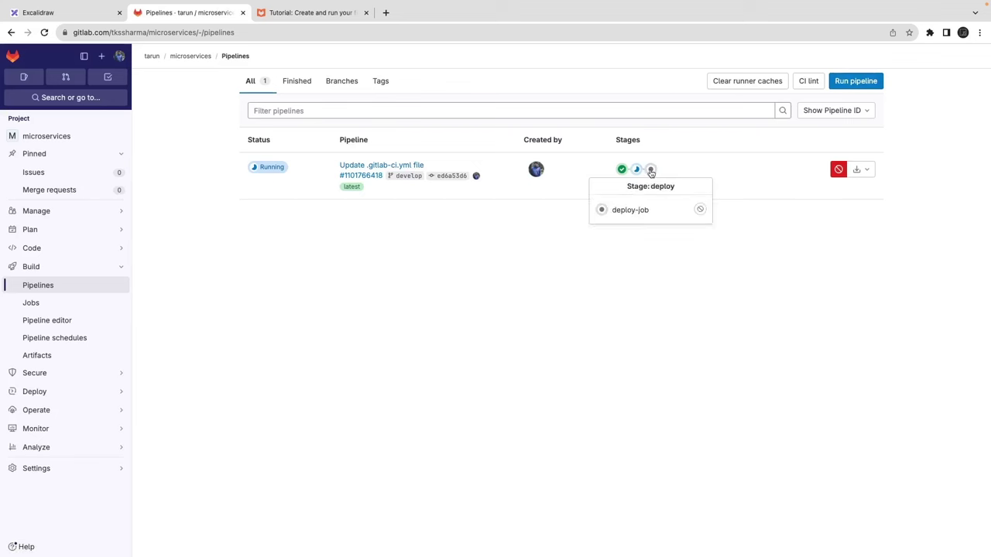
pyautogui.click(623, 169)
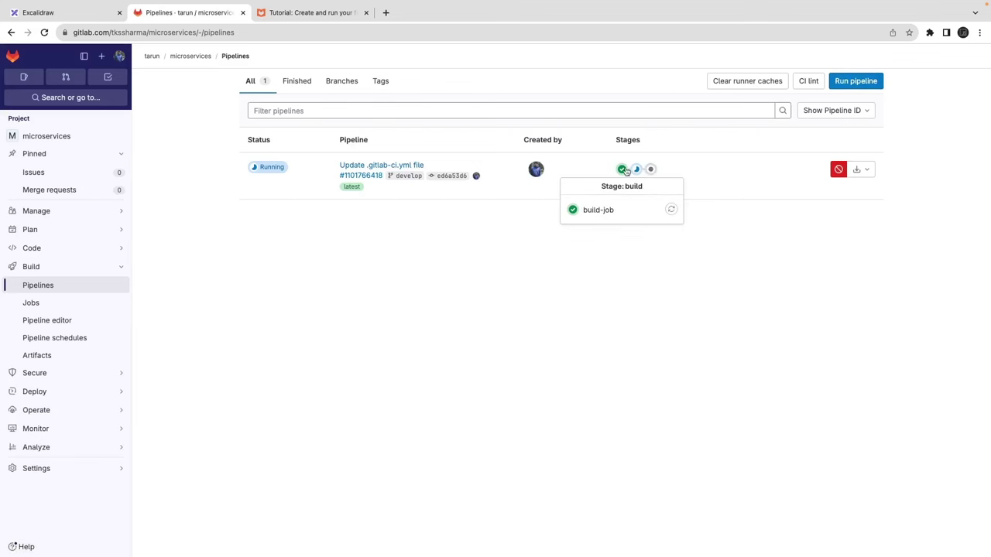
# - Open lint-test-job from the pipeline's test stage and read the runner and executor lines in its log
pyautogui.click(636, 169)
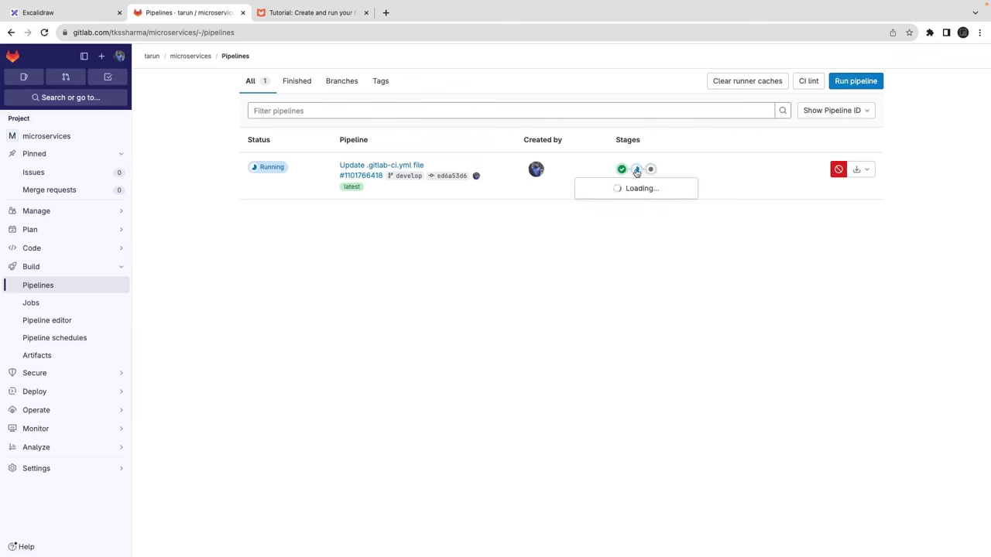
pyautogui.click(628, 210)
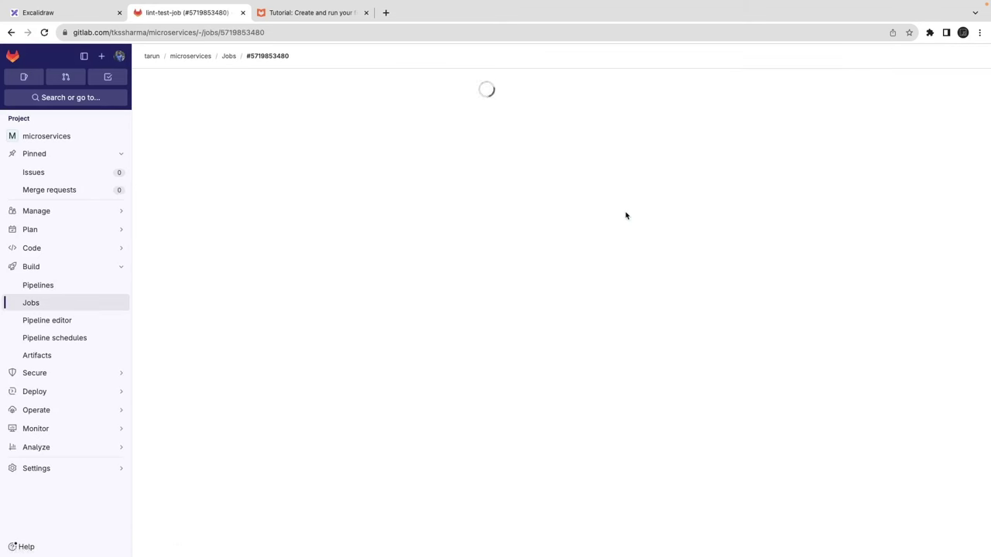
pyautogui.moveTo(295, 147); pyautogui.dragTo(334, 147)
pyautogui.moveTo(277, 168); pyautogui.dragTo(364, 168)
pyautogui.moveTo(221, 184); pyautogui.dragTo(354, 183)
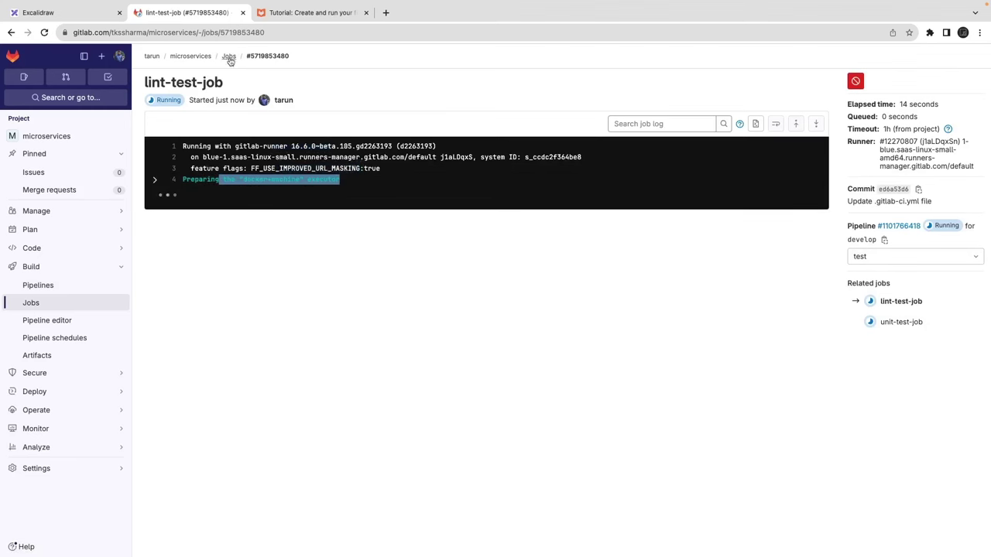
# - Open the .gitlab-ci.yml file from the microservices repository's root and enlarge the page to read its job definitions
pyautogui.click(50, 137)
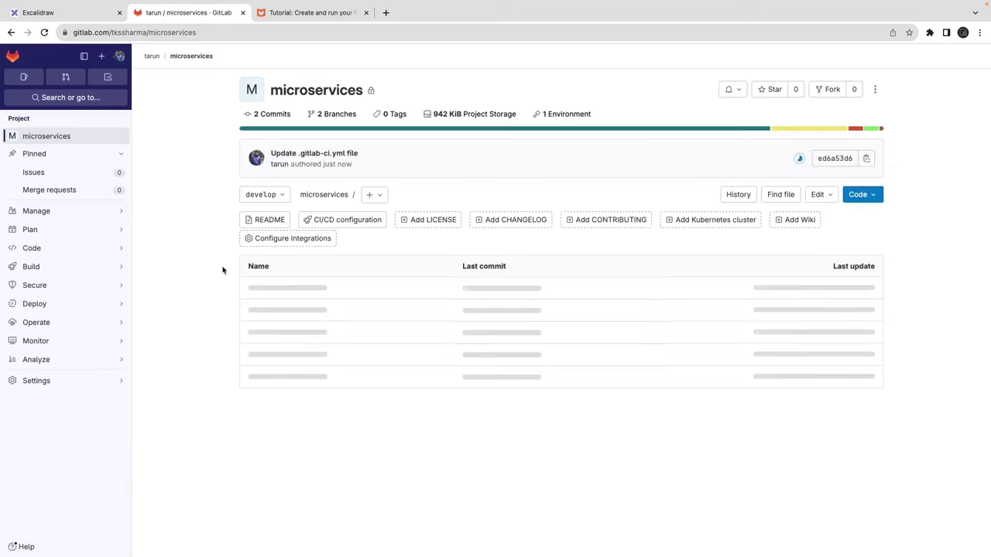
pyautogui.scroll(-5, 223, 270)
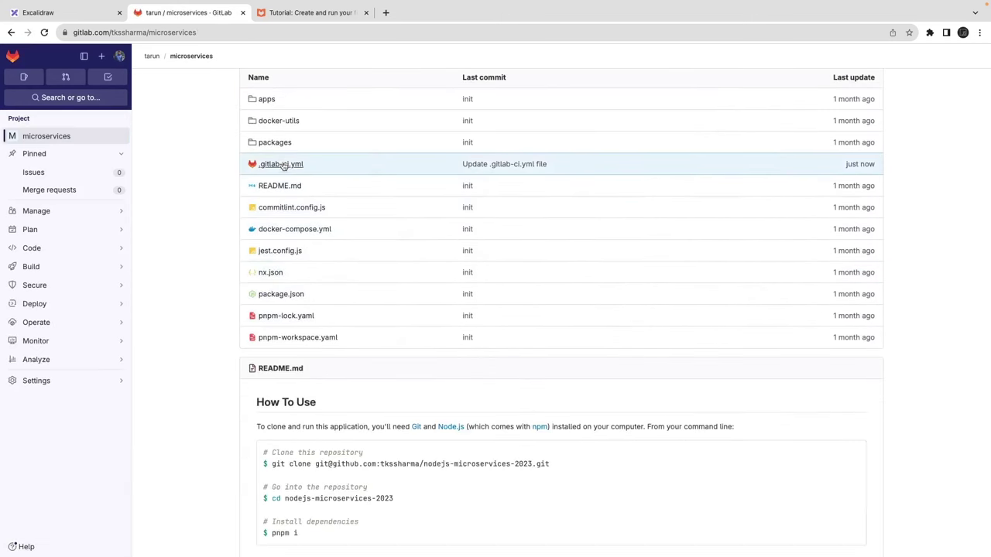
pyautogui.click(282, 165)
pyautogui.scroll(-3, 378, 295)
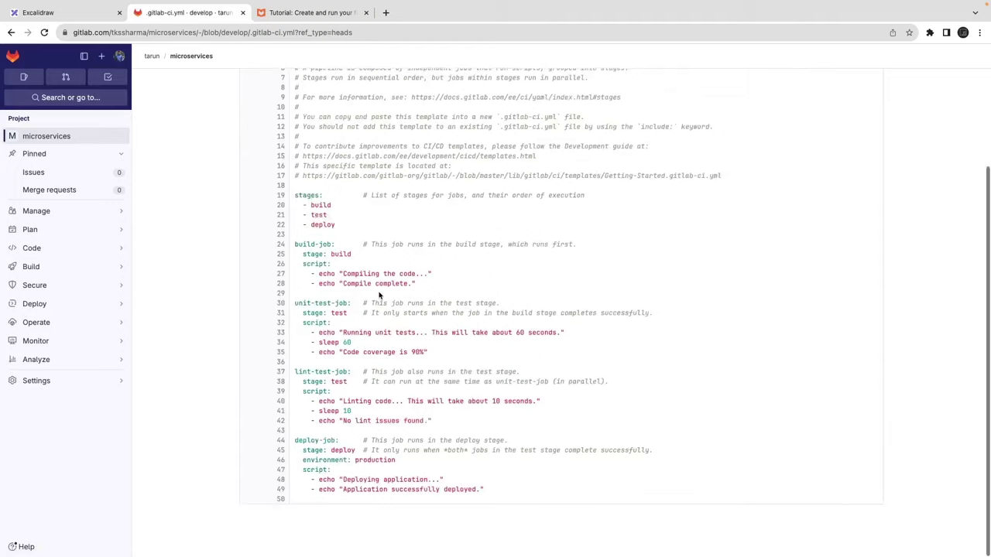
pyautogui.press('super+plus')
pyautogui.press('super+plus')
pyautogui.press('super+plus')
pyautogui.press('super+plus')
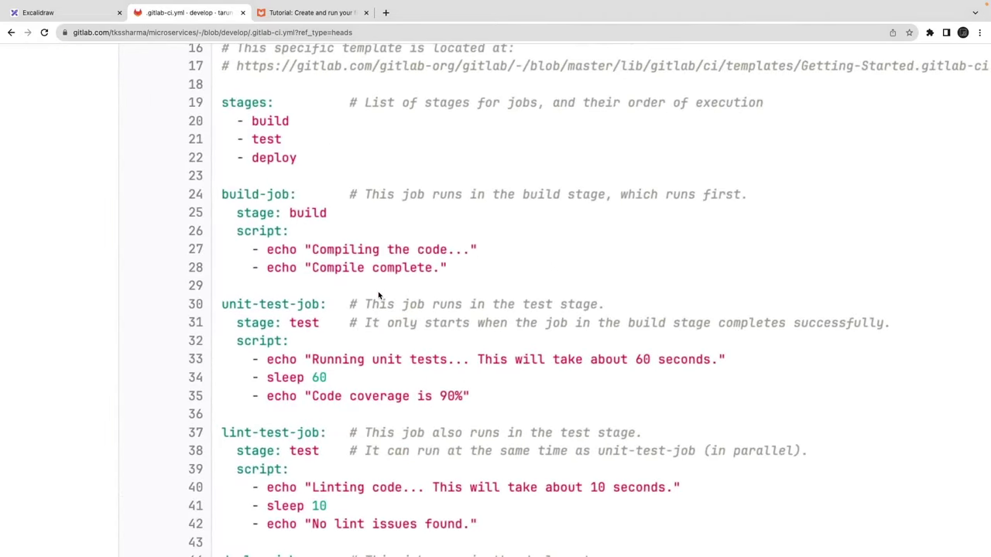
pyautogui.press('super+minus')
pyautogui.scroll(-3, 378, 295)
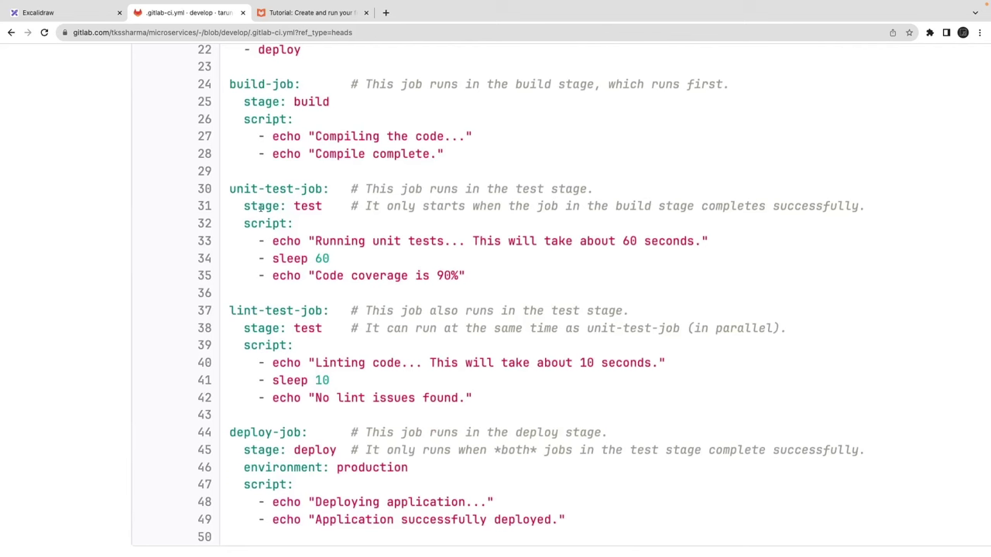
# - Examine the stage assignments of unit-test-job and lint-test-job and compare them with the list of stages
pyautogui.moveTo(243, 208); pyautogui.dragTo(326, 212)
pyautogui.moveTo(238, 328); pyautogui.dragTo(326, 329)
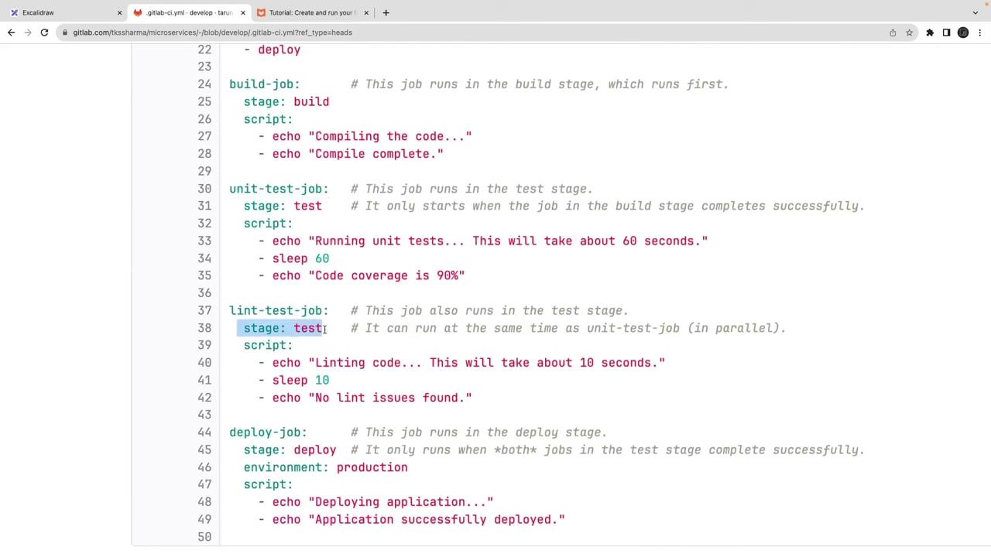
pyautogui.scroll(-1, 326, 329)
pyautogui.scroll(3, 325, 331)
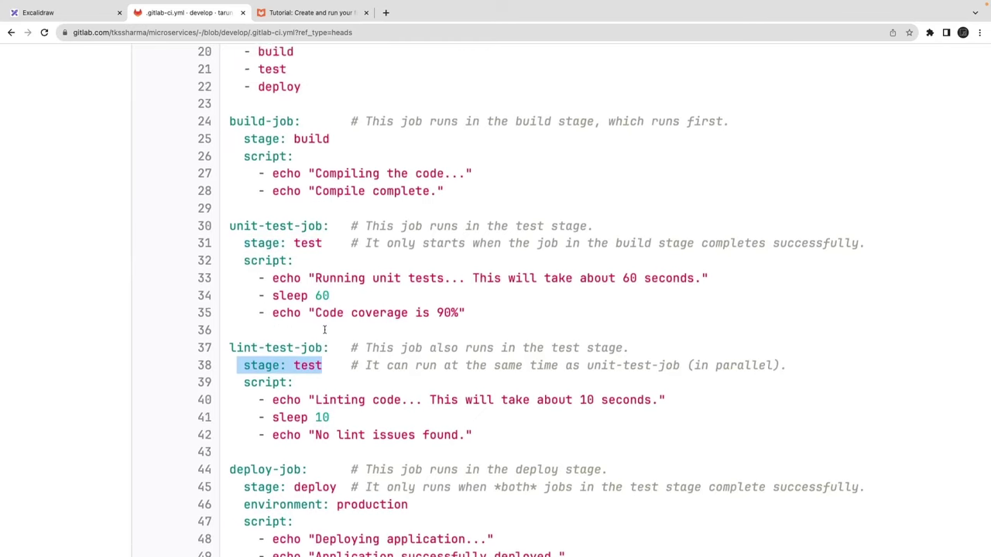
pyautogui.moveTo(260, 94); pyautogui.dragTo(305, 139)
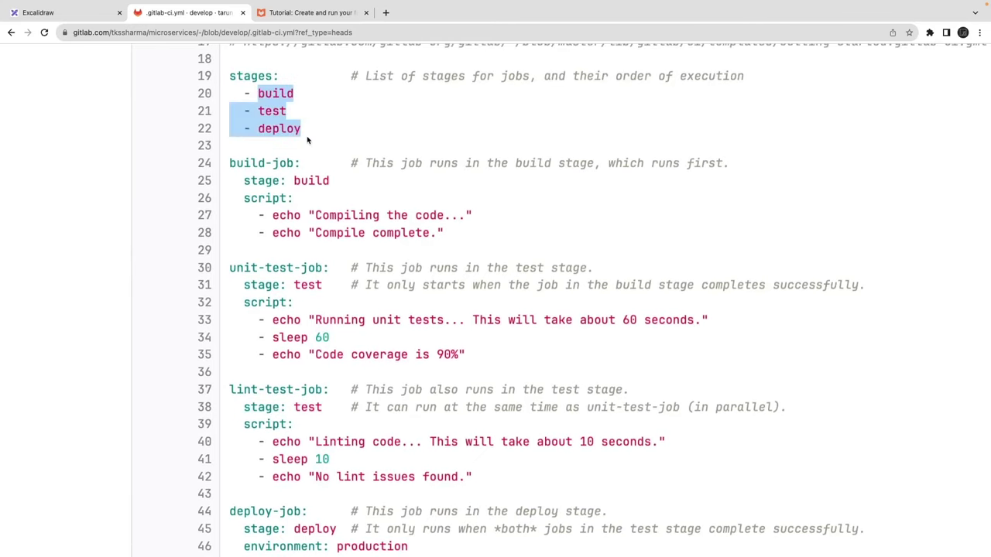
pyautogui.scroll(-4, 307, 141)
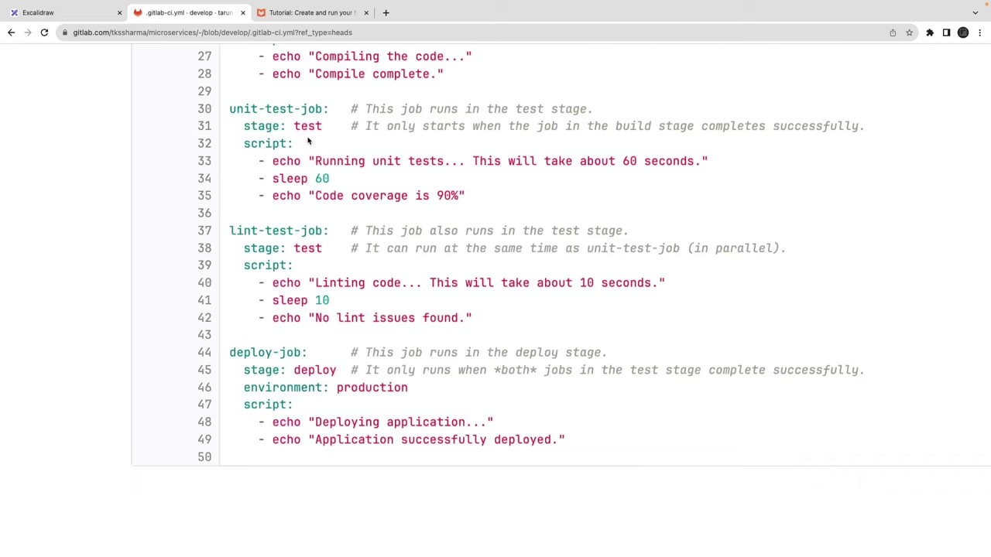
pyautogui.scroll(4, 307, 141)
# - Restore the normal page size and open .gitlab-ci.yml in the pipeline editor
pyautogui.hotkey('ctrl', '-')
pyautogui.hotkey('ctrl', '-')
pyautogui.hotkey('ctrl', '-')
pyautogui.hotkey('ctrl', '-')
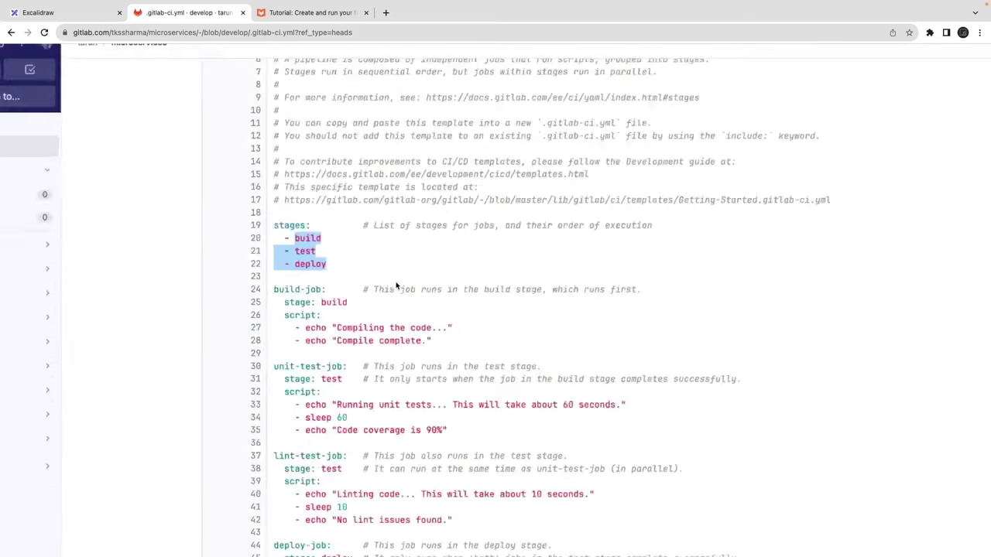
pyautogui.scroll(3, 396, 285)
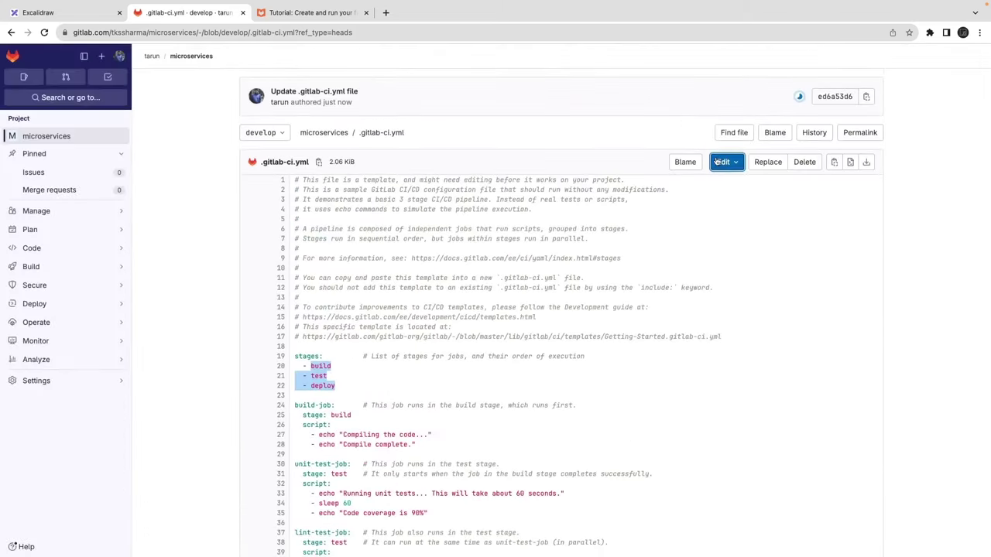
pyautogui.click(720, 162)
pyautogui.click(730, 190)
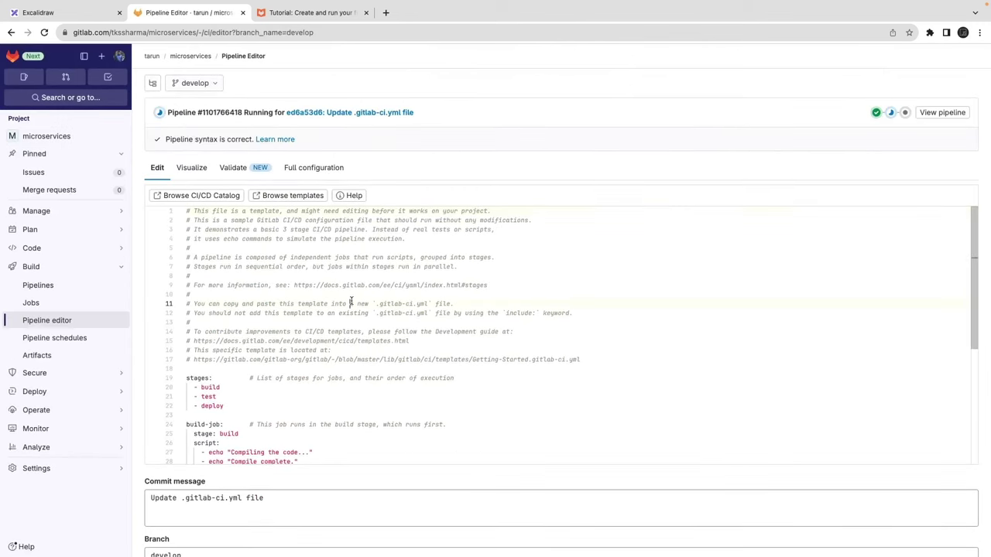
# - Duplicate the lint-test-job block directly below itself, separated by a blank line
pyautogui.scroll(-5, 351, 301)
pyautogui.scroll(1, 350, 301)
pyautogui.moveTo(320, 287); pyautogui.dragTo(171, 242)
pyautogui.hotkey('ctrl', 'c')
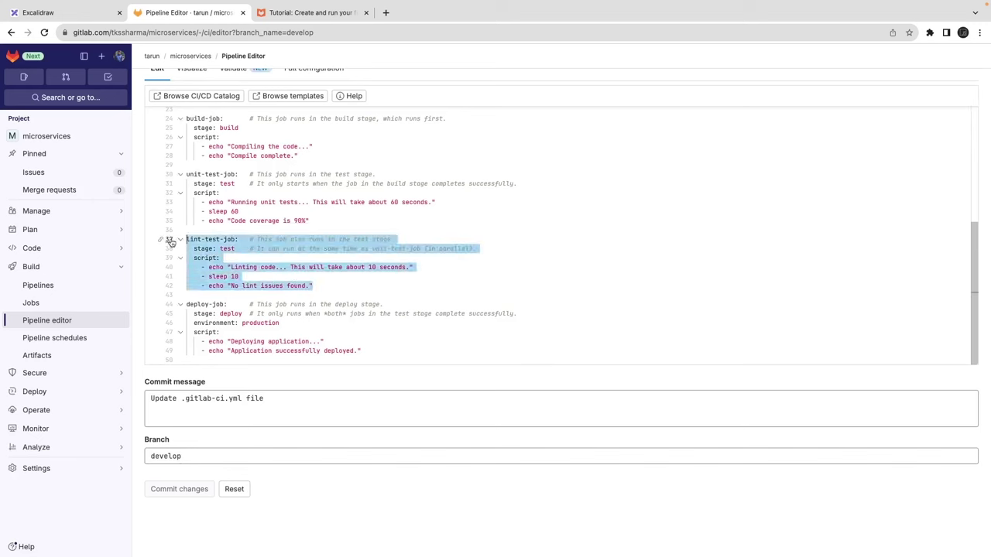
pyautogui.scroll(5, 171, 241)
pyautogui.scroll(-5, 166, 237)
pyautogui.press('Right')
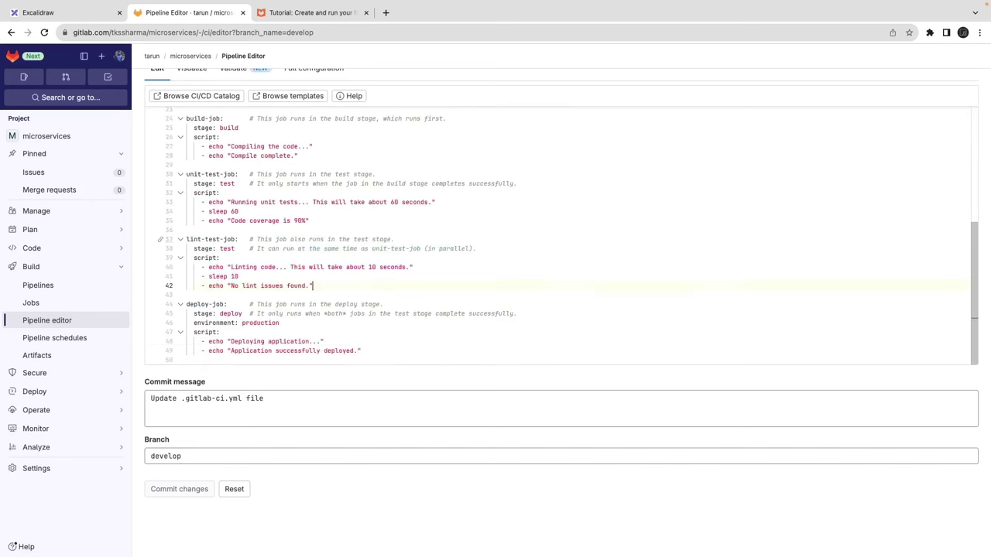
pyautogui.press('Return')
pyautogui.press('Return')
pyautogui.hotkey('ctrl', 'v')
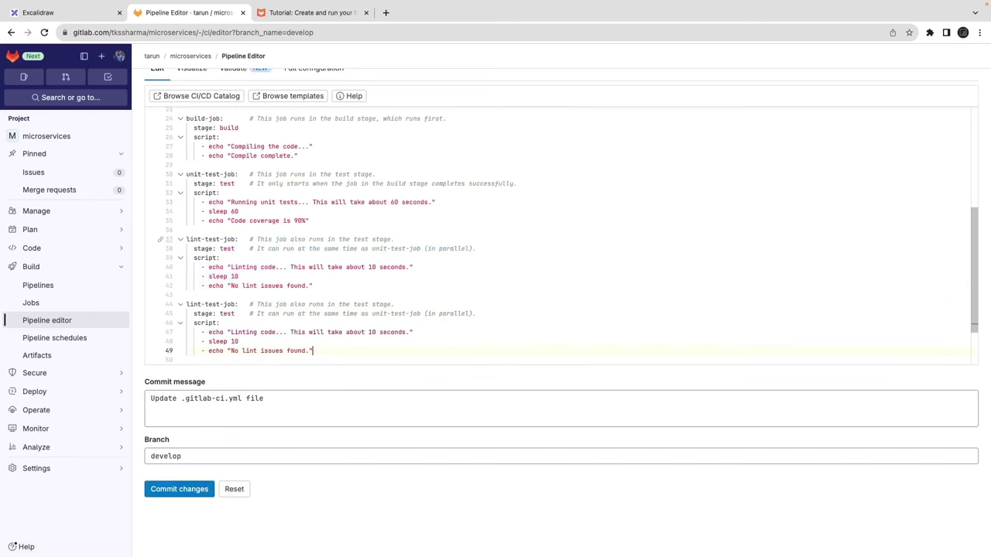
# - Rename the copied job below lint-test-job as check-coverage-job
pyautogui.scroll(1, 222, 217)
pyautogui.doubleClick(194, 320)
pyautogui.write('che')
pyautogui.write('ck')
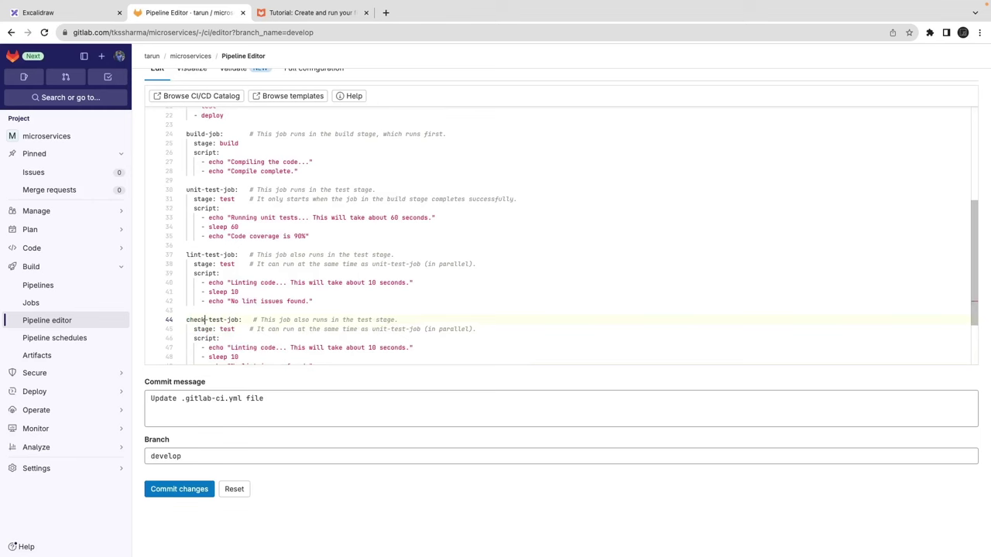
pyautogui.doubleClick(217, 320)
pyautogui.write('coverage')
# - Change the opening words of check-coverage-job's first echo message to "checking code coverage"
pyautogui.scroll(-2, 239, 314)
pyautogui.doubleClick(244, 271)
pyautogui.write('checking')
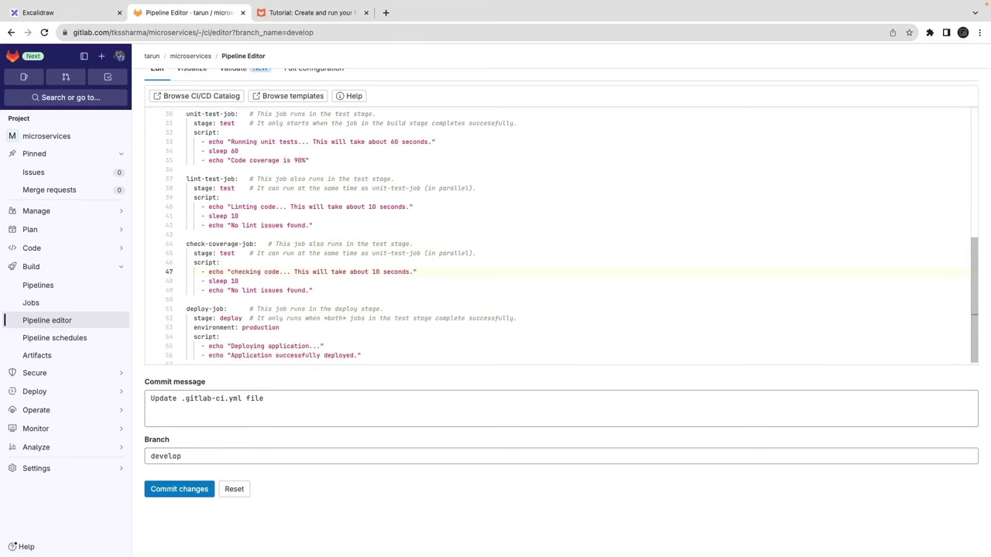
pyautogui.click(277, 272)
pyautogui.write('coverage')
# - Set check-coverage-job's sleep to 1 and replace its final echo message with "DONE"
pyautogui.press('super+plus')
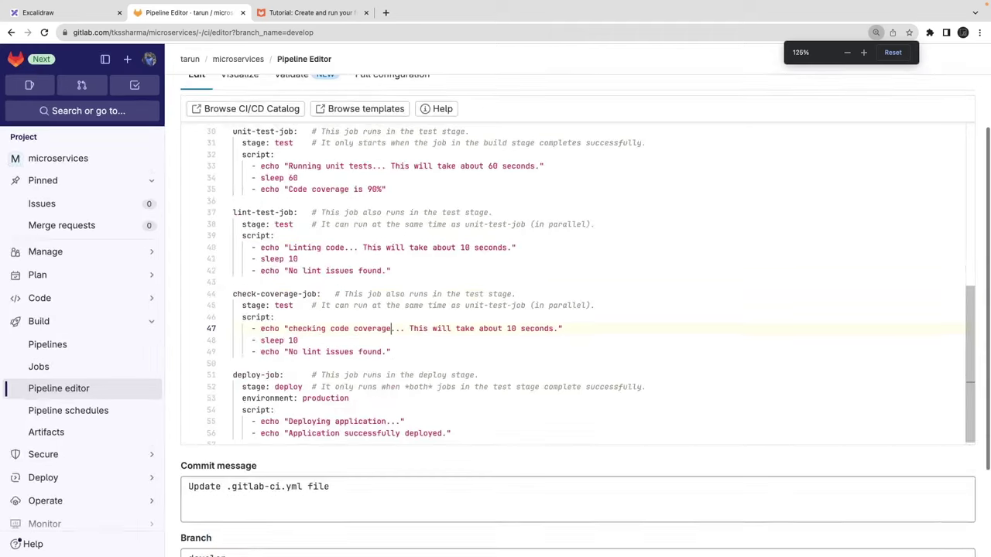
pyautogui.moveTo(238, 298); pyautogui.dragTo(298, 300)
pyautogui.scroll(-1, 298, 300)
pyautogui.click(298, 306)
pyautogui.press('BackSpace')
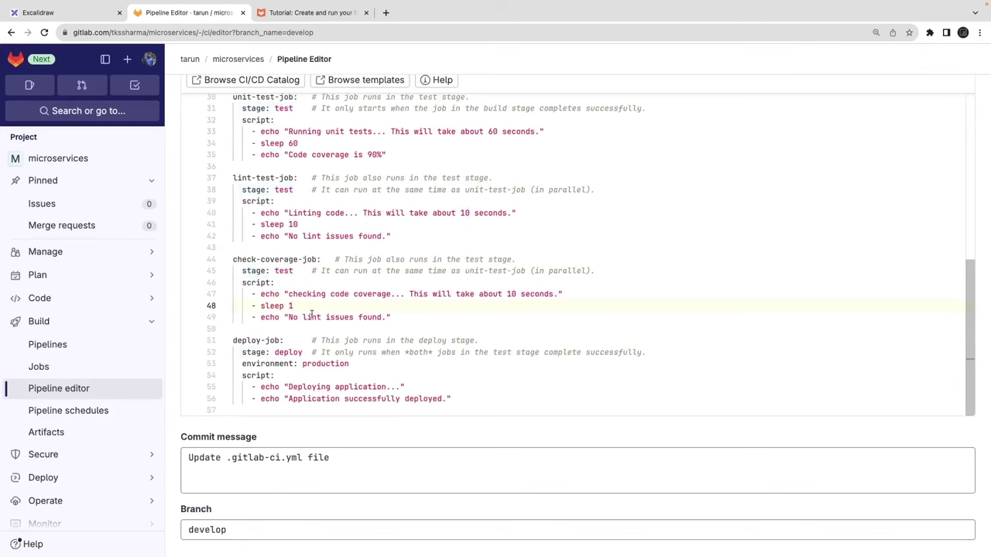
pyautogui.moveTo(385, 317); pyautogui.dragTo(288, 318)
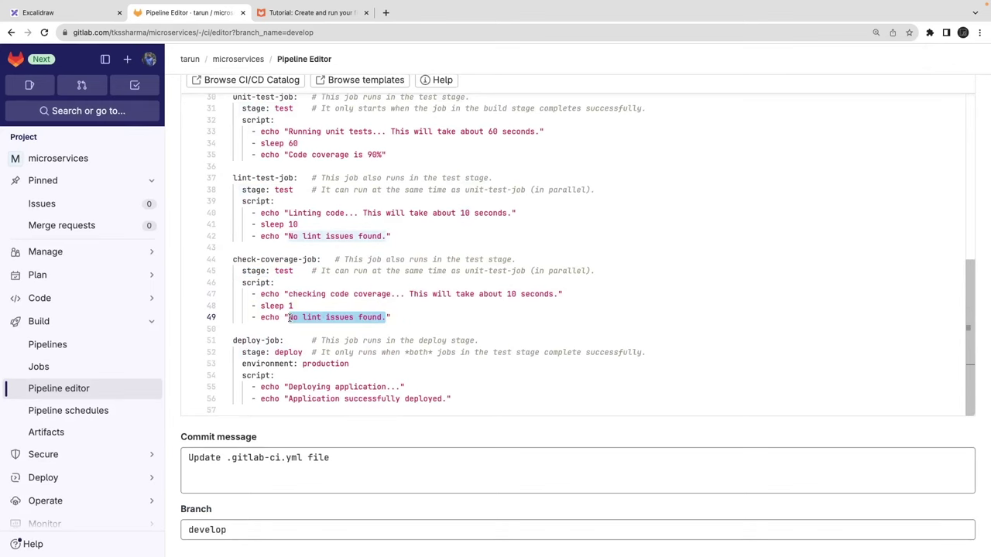
pyautogui.write('DONE')
pyautogui.scroll(-1, 328, 295)
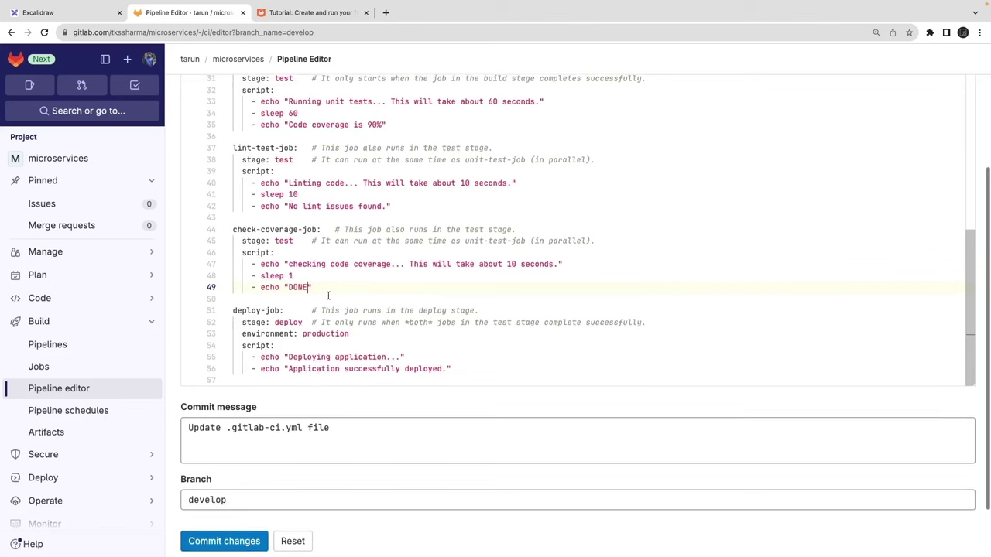
# - Add a validate stage between test and deploy, and insert a copy of the check-coverage-job block above deploy-job
pyautogui.scroll(10, 327, 295)
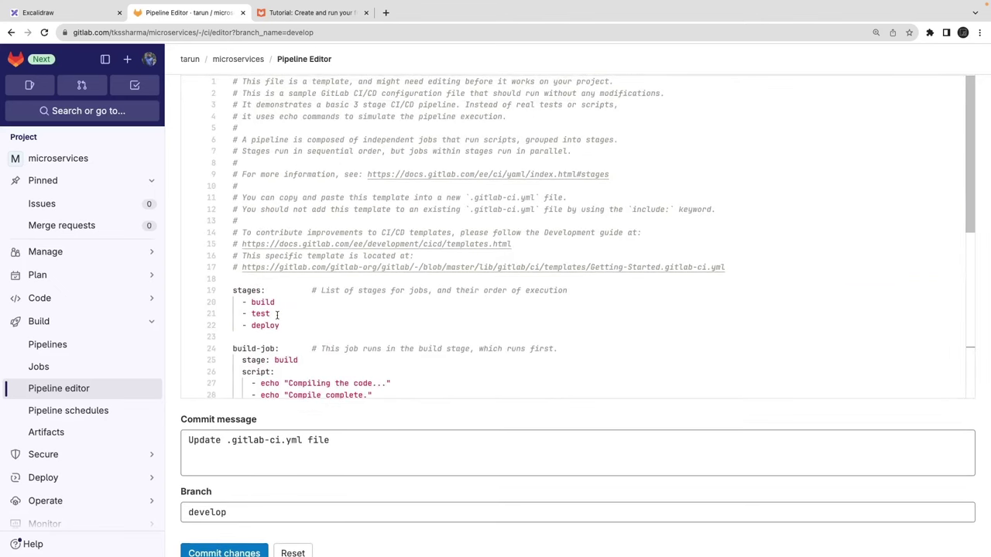
pyautogui.press('Return')
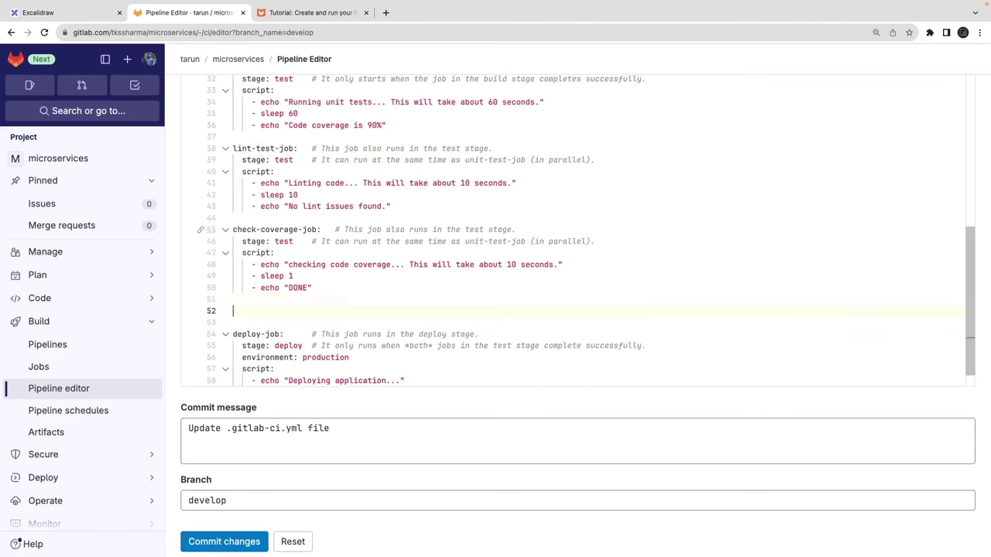
pyautogui.write('check-coverage-job:   # This job also runs in the test stage.   stage: test    # It can run at the same time as unit-test-job (in parallel).   script:     - echo "checking code coverage... This will take about 10 seconds."     - sleep 1     - echo "DONE"')
# - Rename the copied job above deploy-job as run-validation
pyautogui.moveTo(315, 309); pyautogui.dragTo(233, 311)
pyautogui.write('Run')
pyautogui.press('BackSpace')
pyautogui.press('BackSpace')
pyautogui.write('run')
pyautogui.press('BackSpace')
pyautogui.press('BackSpace')
pyautogui.press('BackSpace')
pyautogui.press('BackSpace')
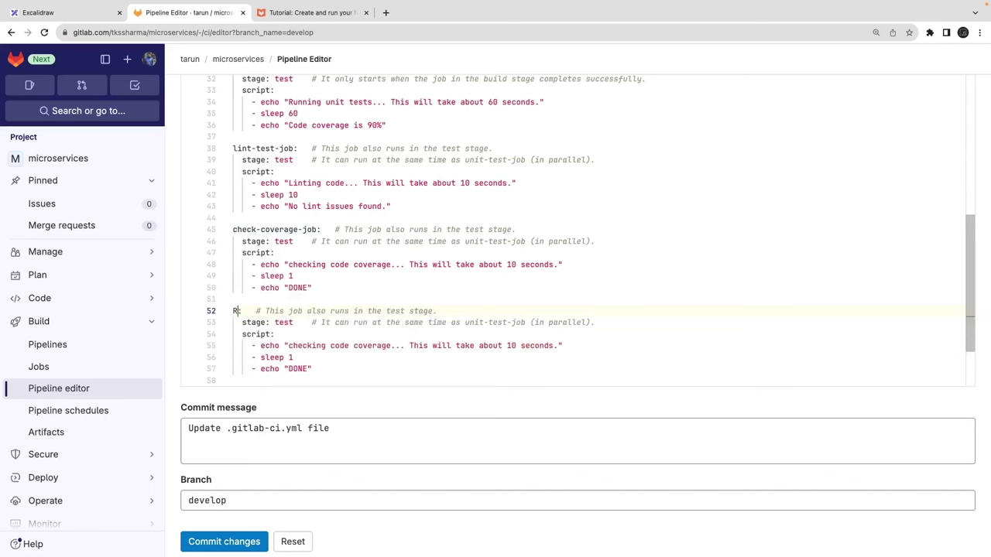
pyautogui.write('Run')
pyautogui.press('BackSpace')
pyautogui.press('BackSpace')
pyautogui.press('BackSpace')
pyautogui.write('run-valid')
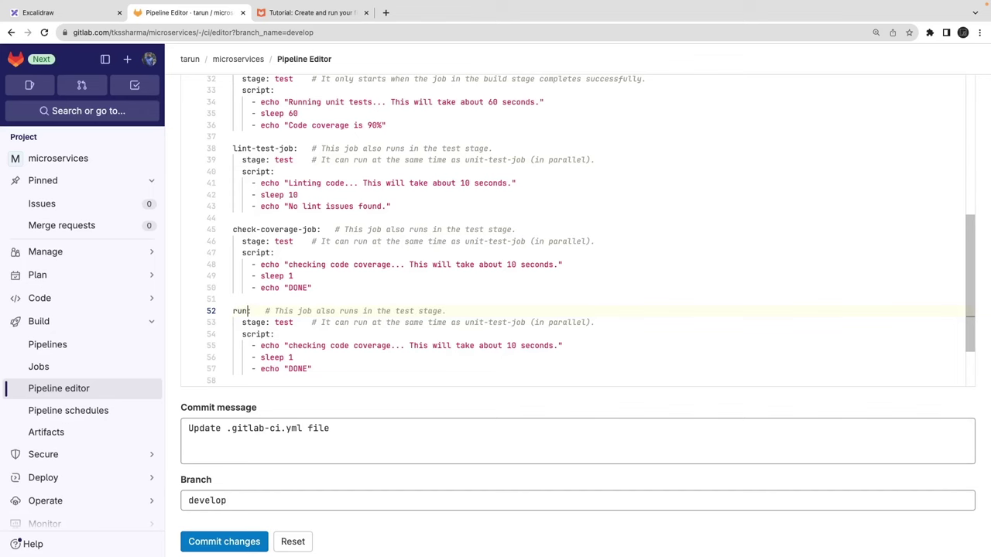
pyautogui.write('ation')
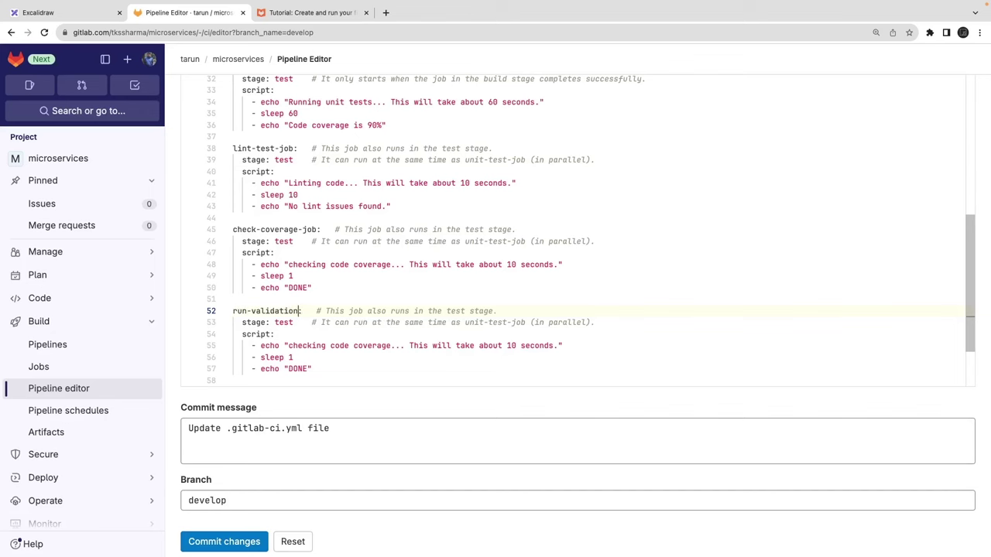
# - Assign run-validation to the validate stage with its first message starting "checking validation", and commit the changes to develop
pyautogui.scroll(-1, 287, 283)
pyautogui.click(287, 283)
pyautogui.scroll(10, 287, 282)
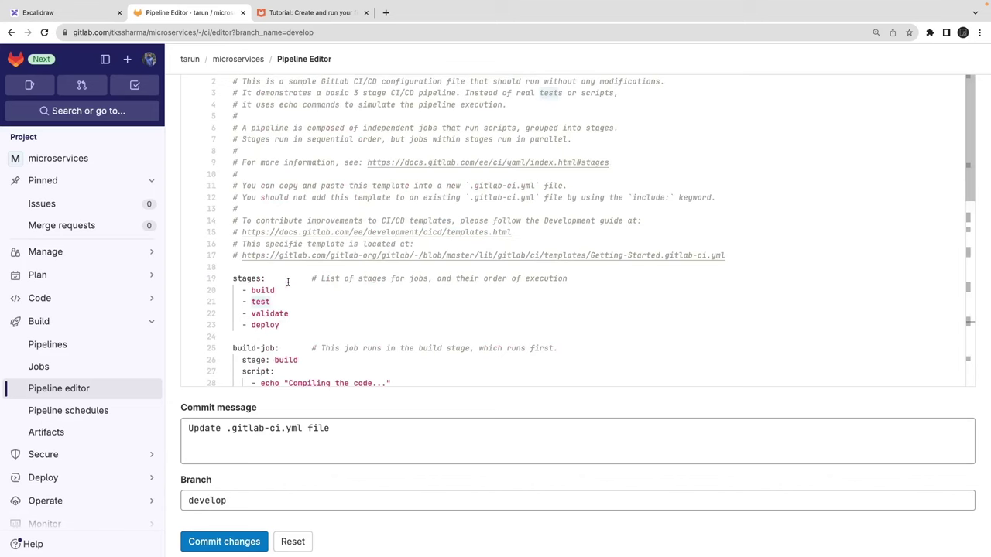
pyautogui.doubleClick(273, 312)
pyautogui.hotkey('ctrl', 'c')
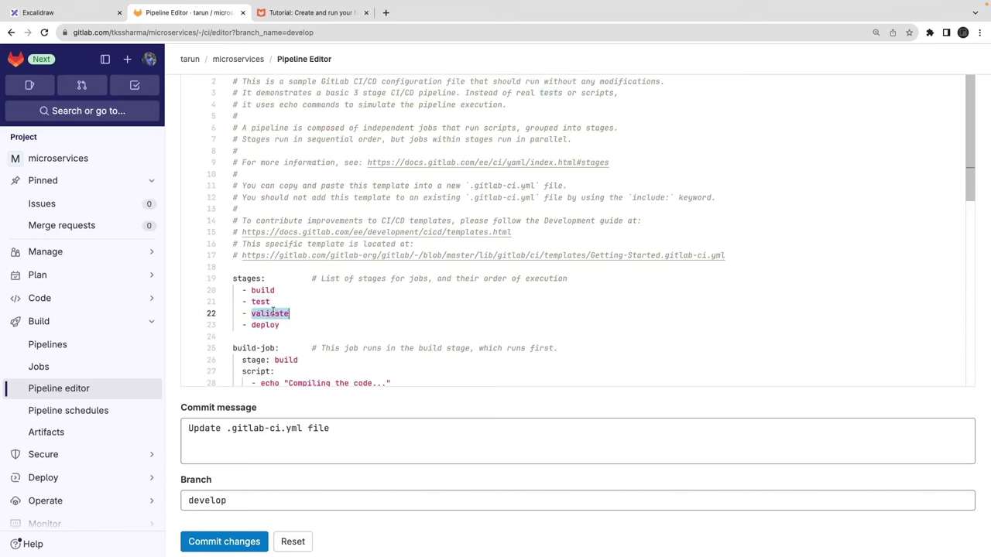
pyautogui.scroll(-10, 273, 313)
pyautogui.doubleClick(282, 252)
pyautogui.hotkey('ctrl', 'v')
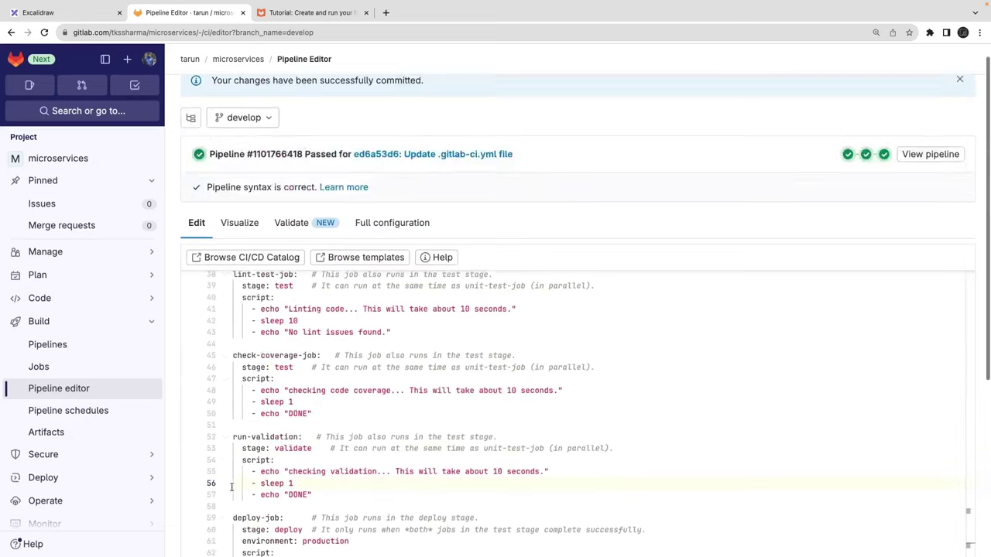
# - Check the pipeline syntax status, and view the jobs in the latest pipeline's test, validate and deploy stages from the pipelines list
pyautogui.moveTo(190, 202); pyautogui.dragTo(330, 199)
pyautogui.click(76, 350)
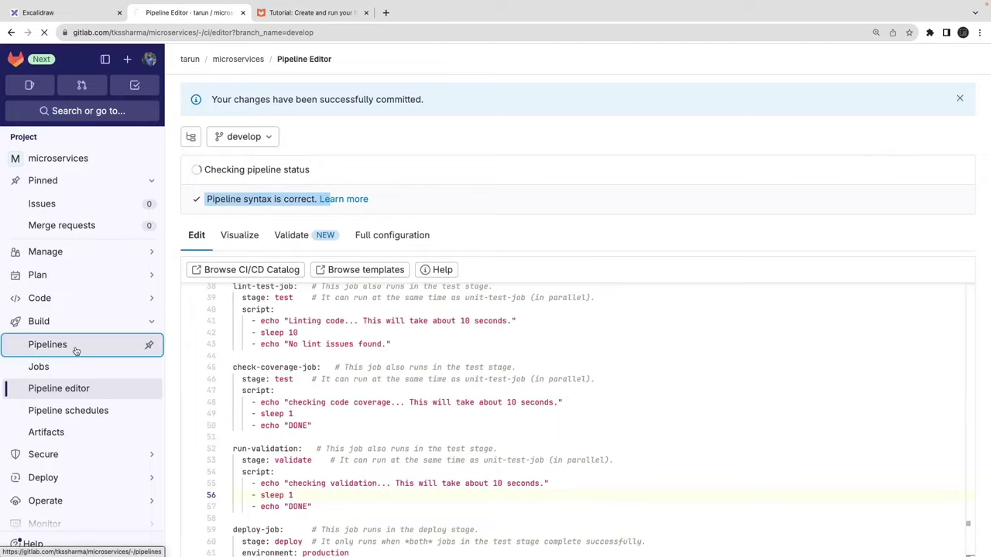
pyautogui.click(670, 200)
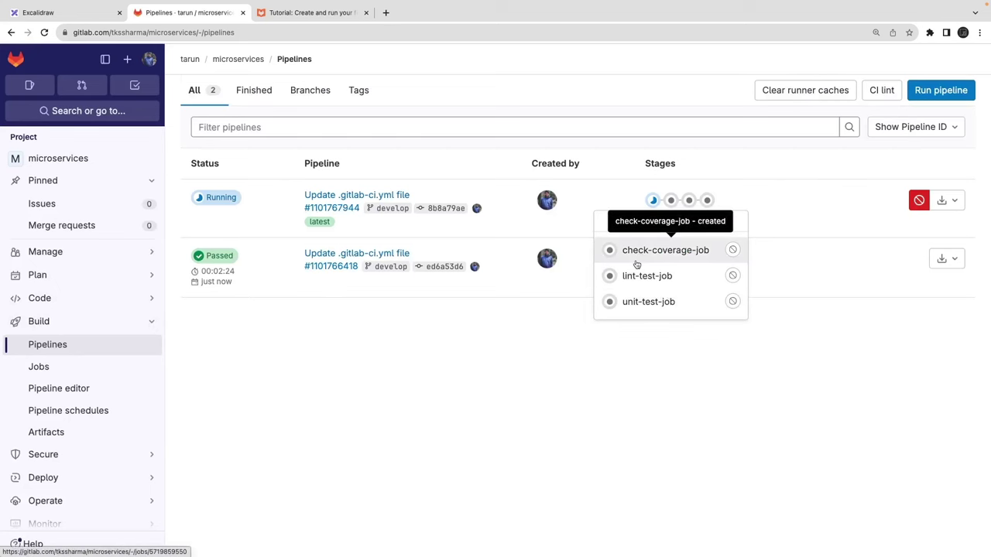
pyautogui.click(672, 204)
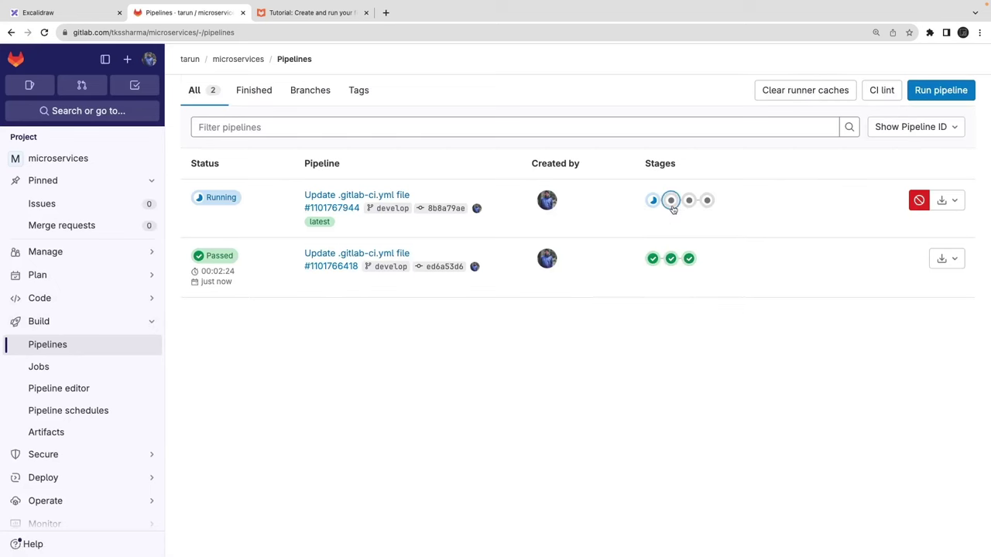
pyautogui.click(671, 202)
pyautogui.click(688, 203)
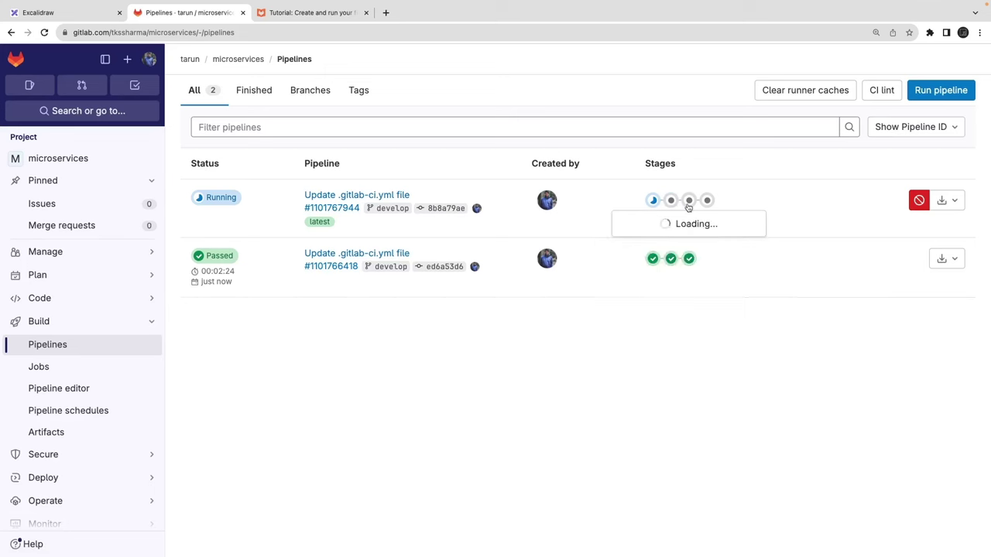
pyautogui.click(671, 204)
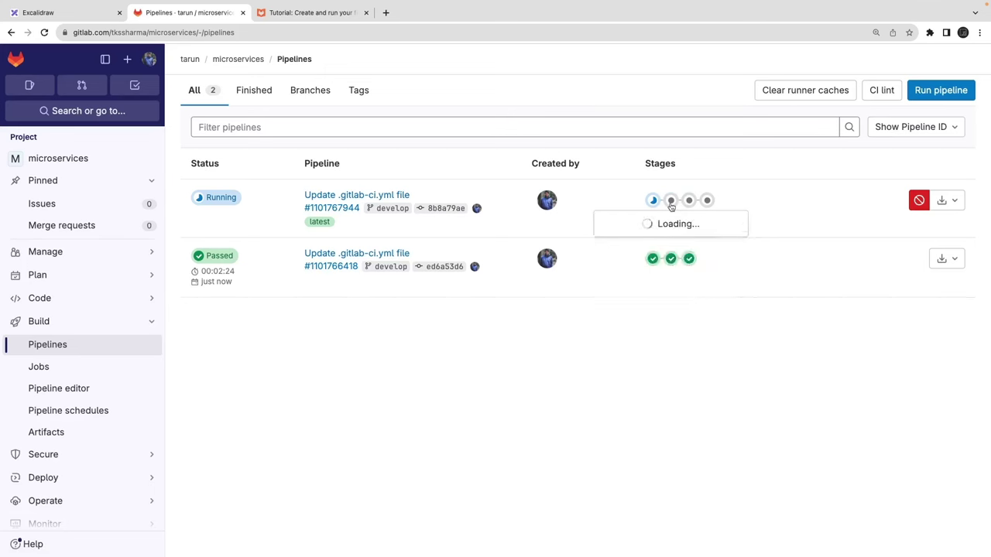
pyautogui.click(688, 203)
pyautogui.click(707, 200)
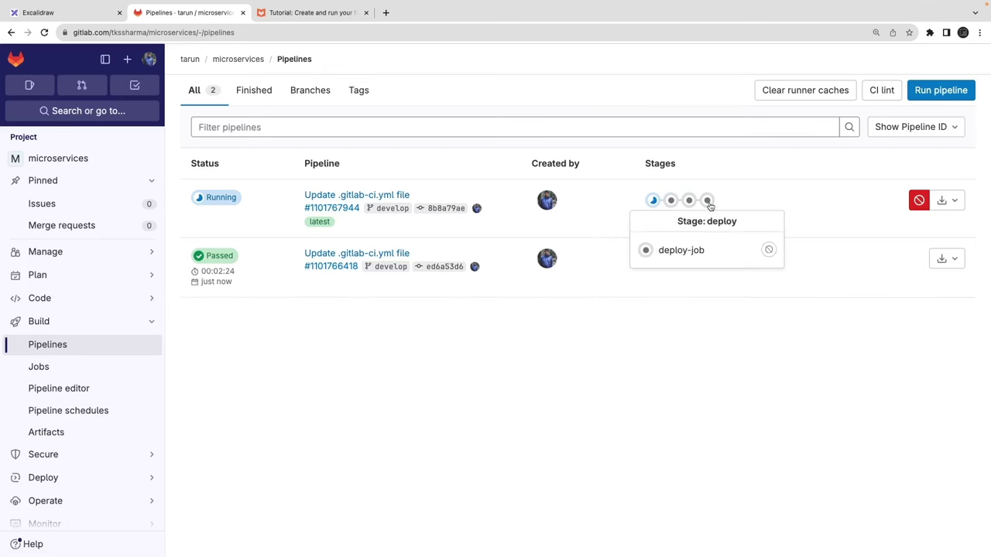
# - Consult the runner instructions in the first-pipeline tutorial, and open the project's CI/CD settings
pyautogui.click(512, 111)
pyautogui.click(287, 15)
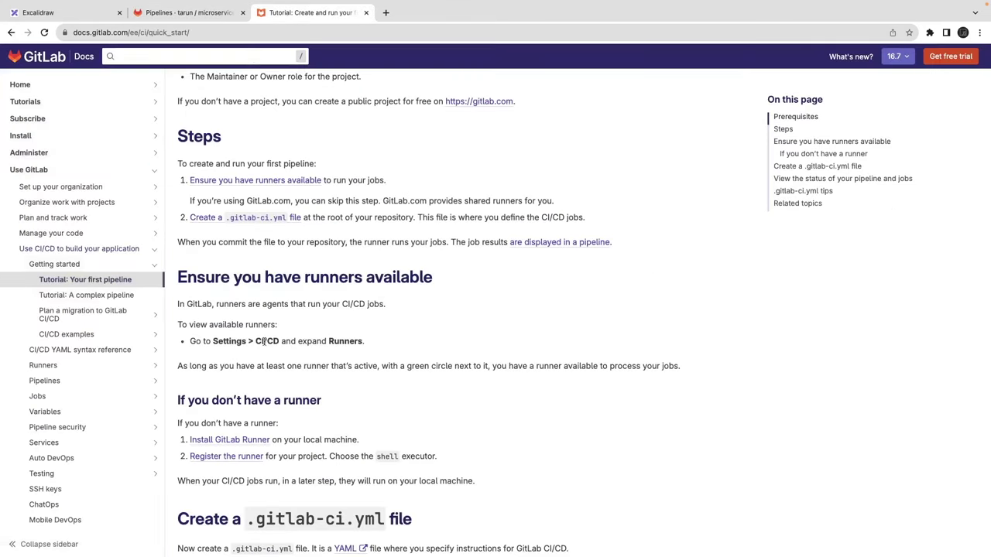
pyautogui.click(205, 12)
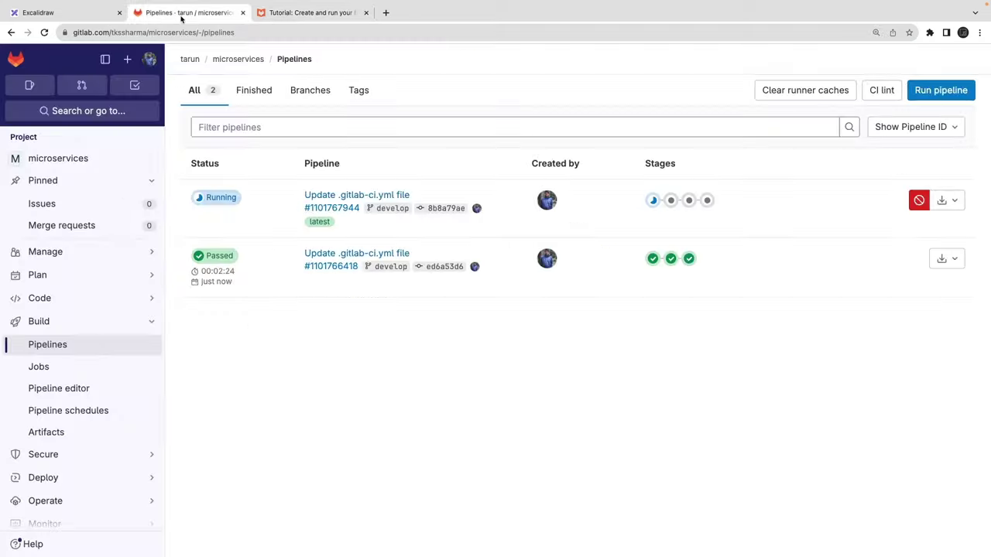
pyautogui.moveTo(54, 517)
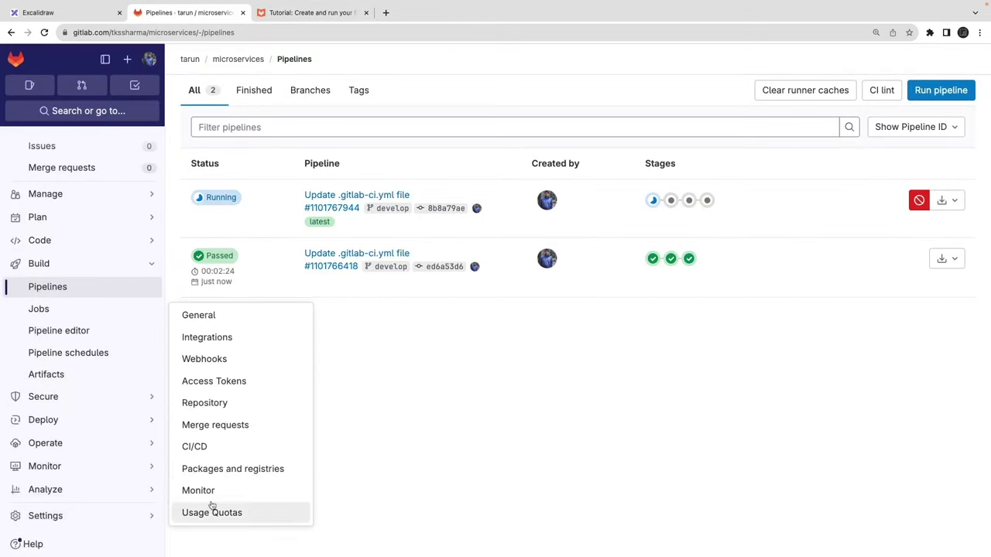
pyautogui.click(200, 447)
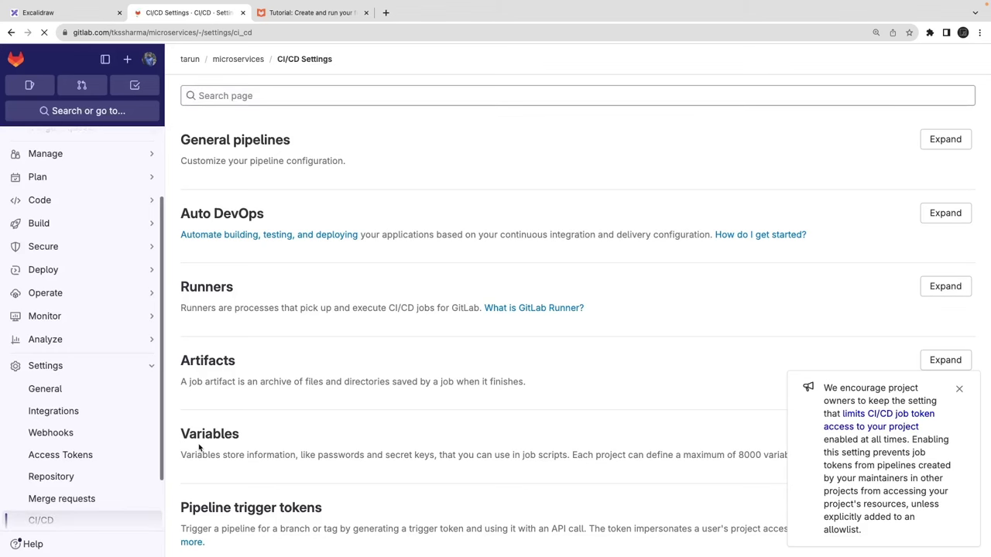
# - Expand the Runners section and examine the project runners and the available shared runners
pyautogui.scroll(-3, 298, 333)
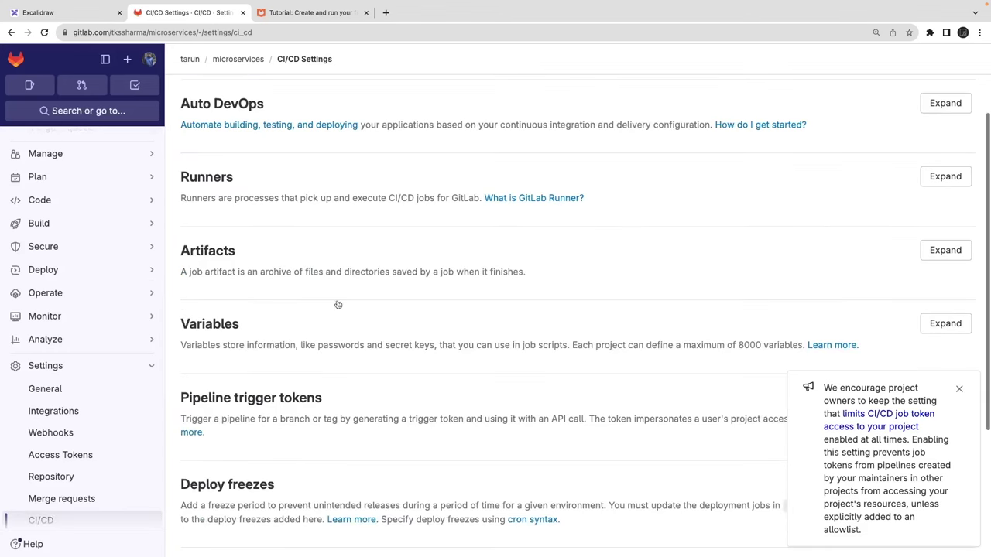
pyautogui.click(944, 176)
pyautogui.scroll(-3, 568, 270)
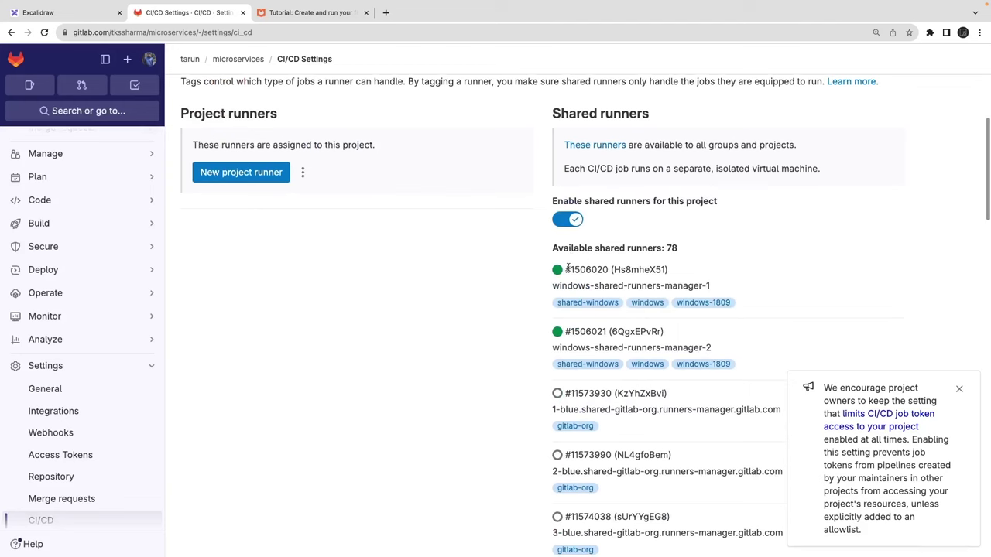
pyautogui.moveTo(531, 271); pyautogui.dragTo(712, 459)
pyautogui.click(730, 173)
pyautogui.scroll(2, 732, 209)
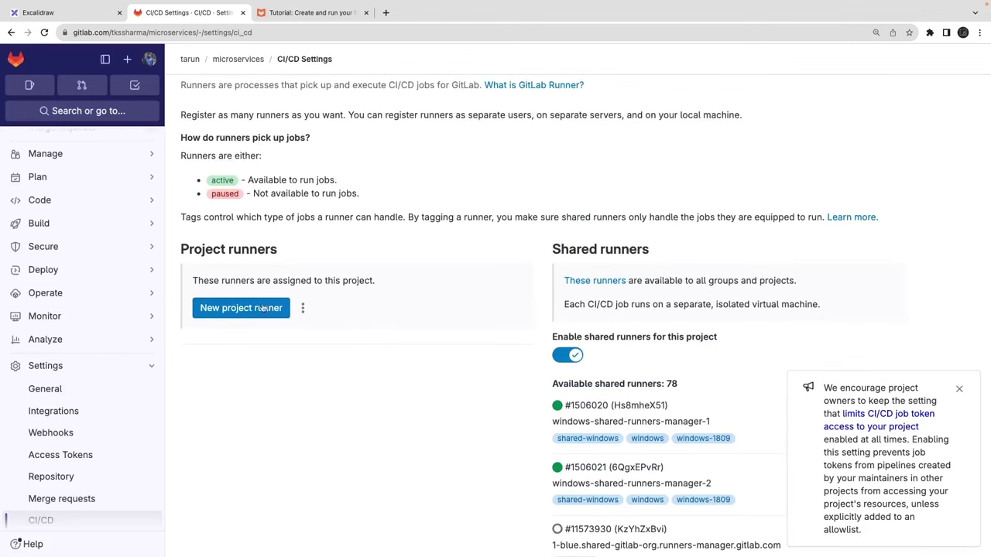
pyautogui.scroll(1, 279, 263)
pyautogui.scroll(-7, 289, 224)
pyautogui.scroll(-10, 289, 224)
pyautogui.scroll(-3, 288, 224)
# - Expand the Variables section, and start a new CI/CD variable with the job token notice dismissed
pyautogui.click(925, 211)
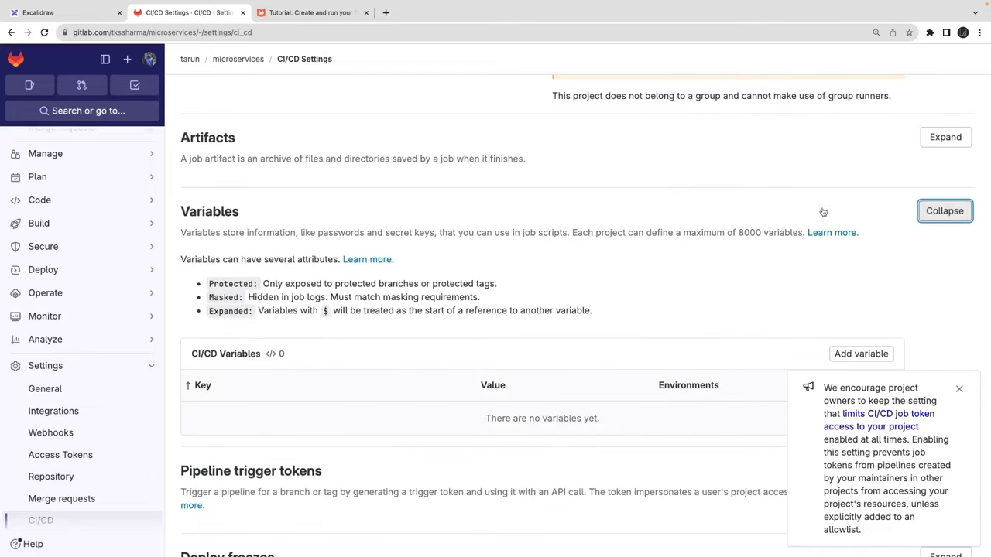
pyautogui.scroll(-1, 559, 236)
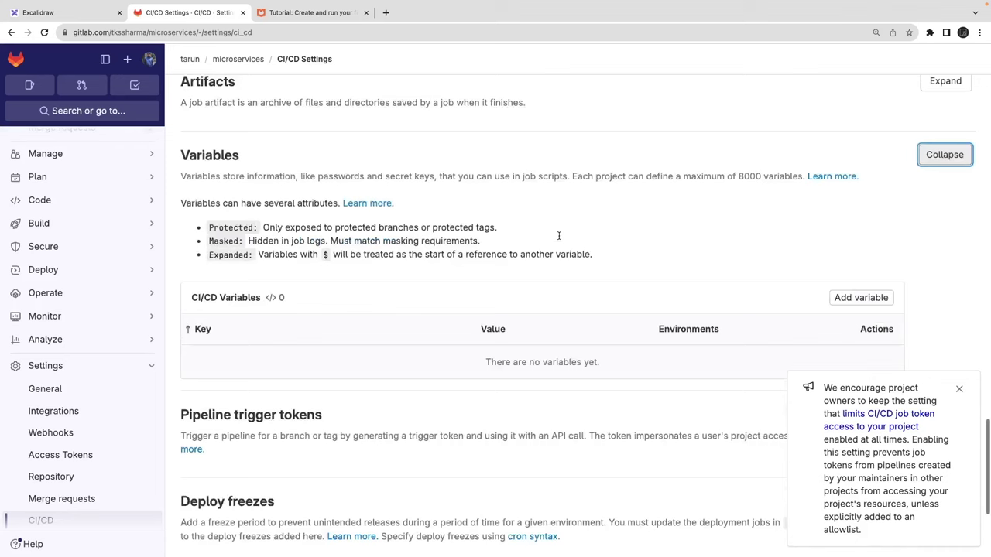
pyautogui.scroll(-2, 559, 236)
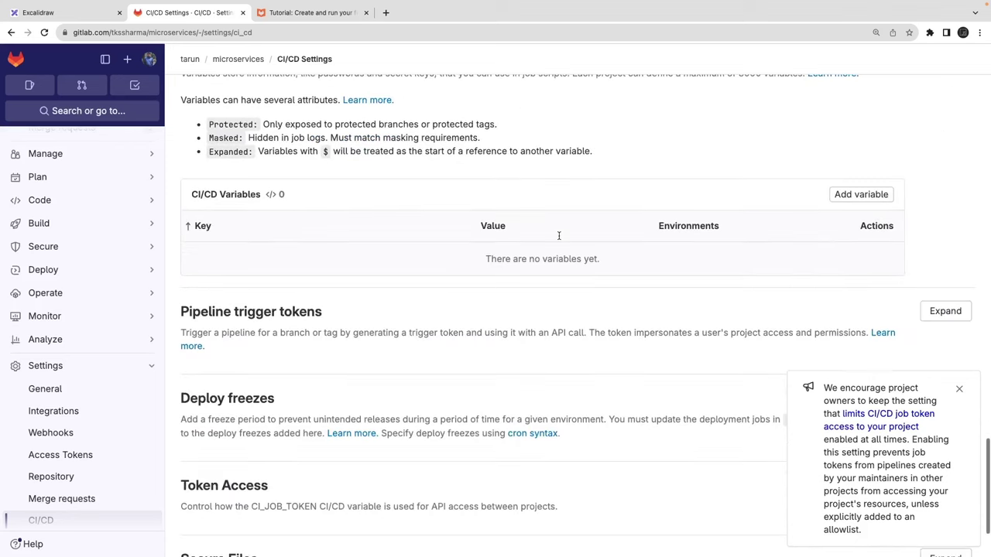
pyautogui.click(861, 195)
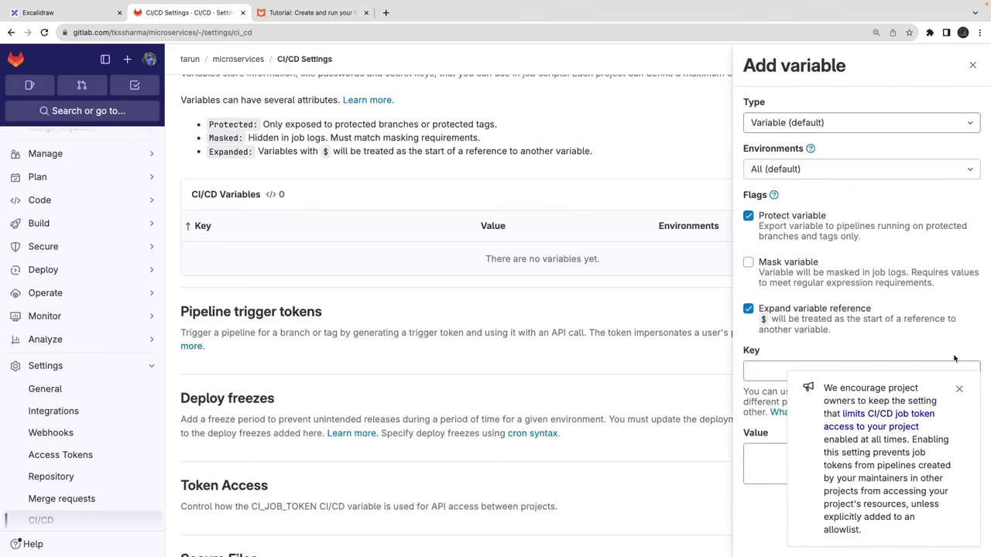
pyautogui.click(959, 390)
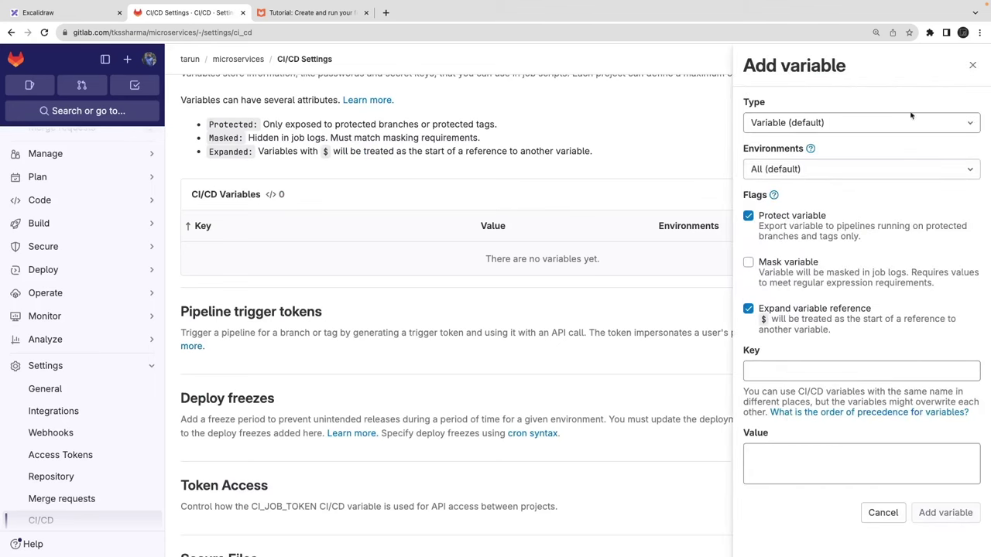
# - Enter NODE_ENV as the new variable's key and development as its value
pyautogui.click(820, 122)
pyautogui.click(790, 127)
pyautogui.click(790, 126)
pyautogui.click(784, 115)
pyautogui.click(760, 373)
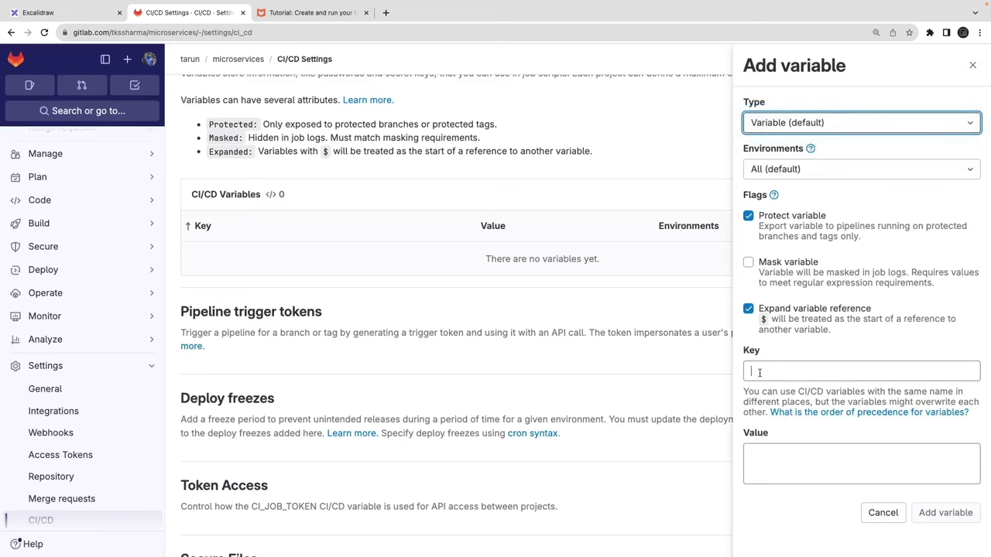
pyautogui.write('NODE_ENV')
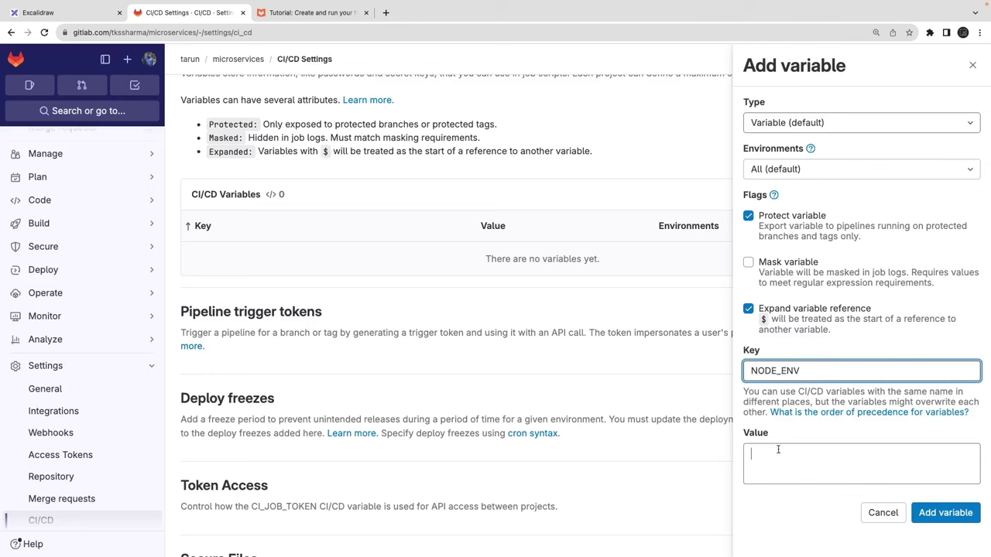
pyautogui.write('developmen')
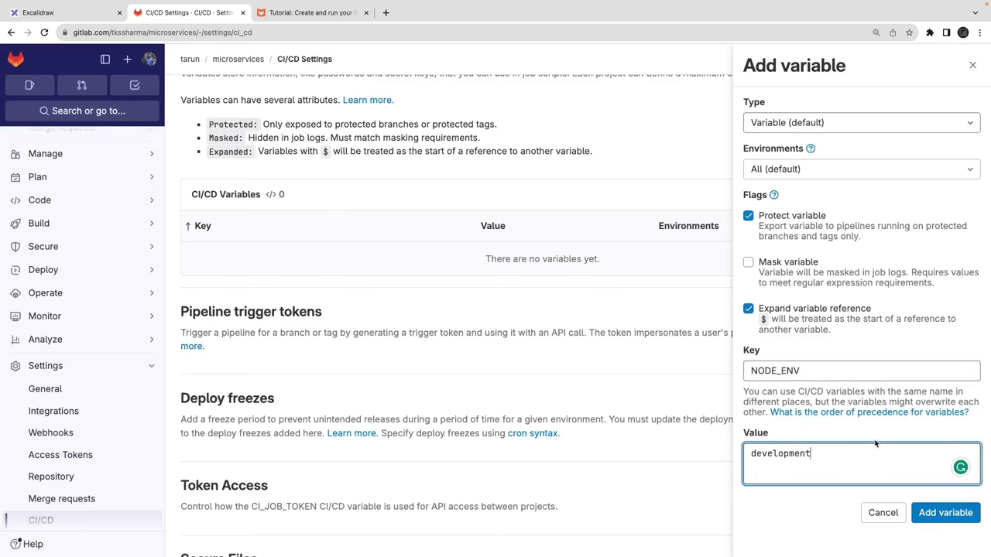
pyautogui.write('t')
# - Set the new variable's type to File, and try DEVELOPMENT as its environment scope
pyautogui.click(837, 124)
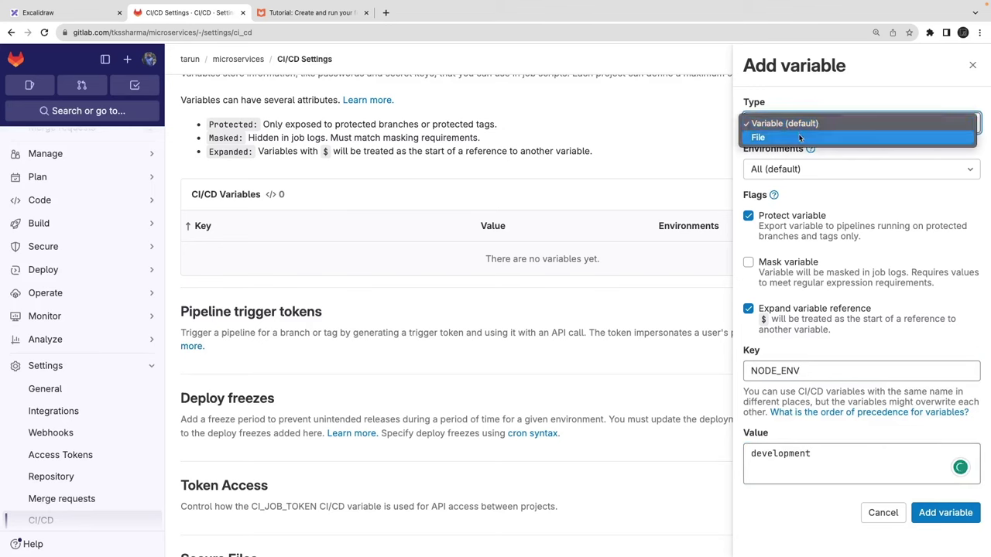
pyautogui.click(797, 137)
pyautogui.click(781, 170)
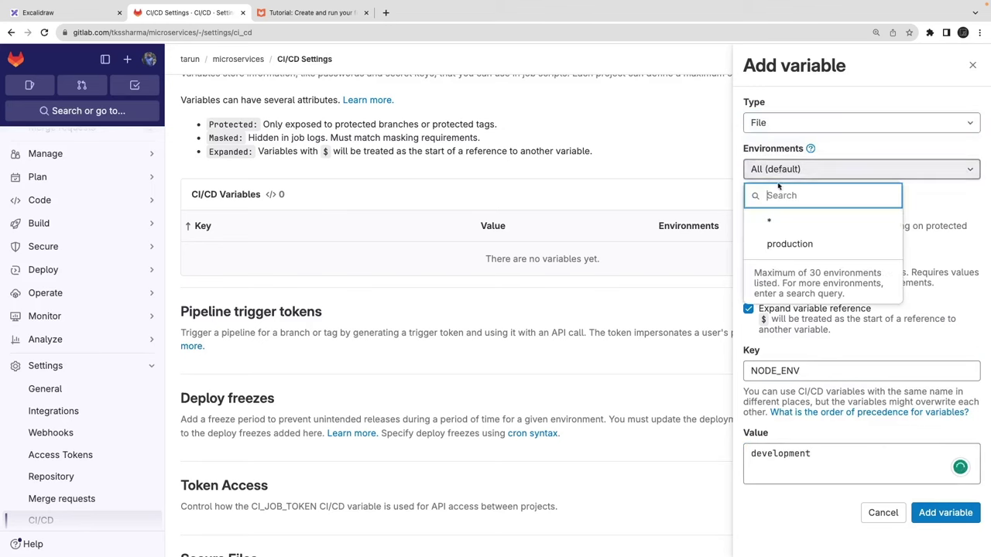
pyautogui.write('DEVELOPMENT')
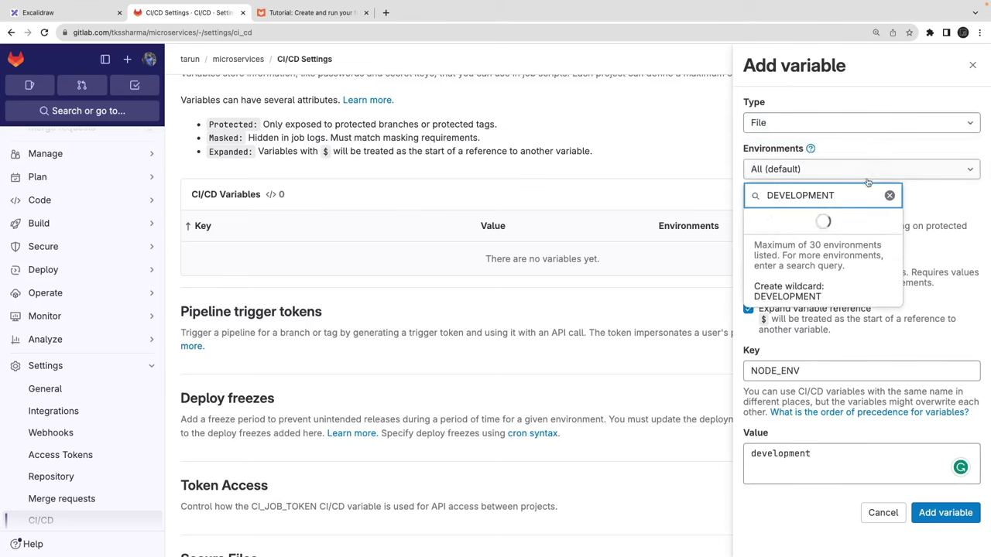
pyautogui.click(930, 206)
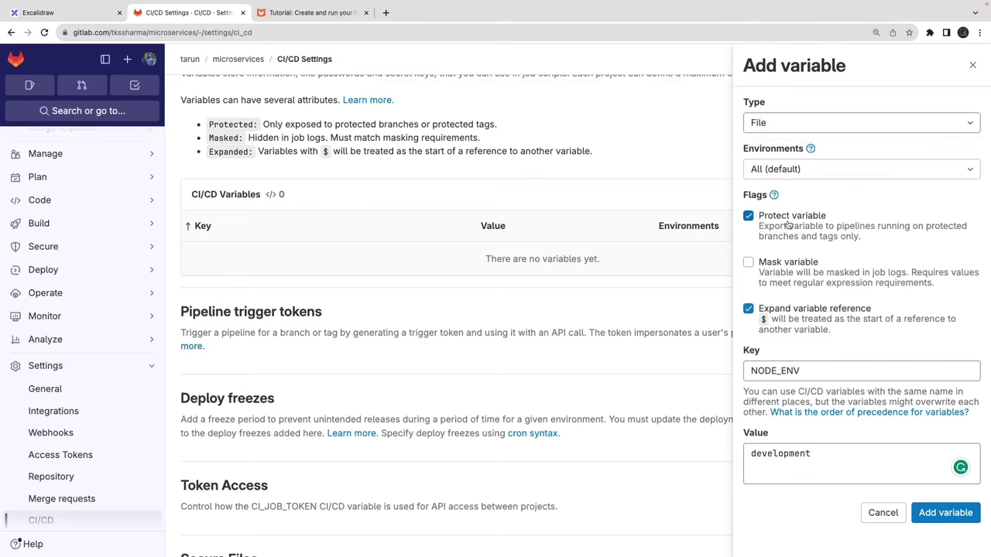
# - Replace the new variable's key with DEVE and switch its type back to Variable (default)
pyautogui.doubleClick(767, 372)
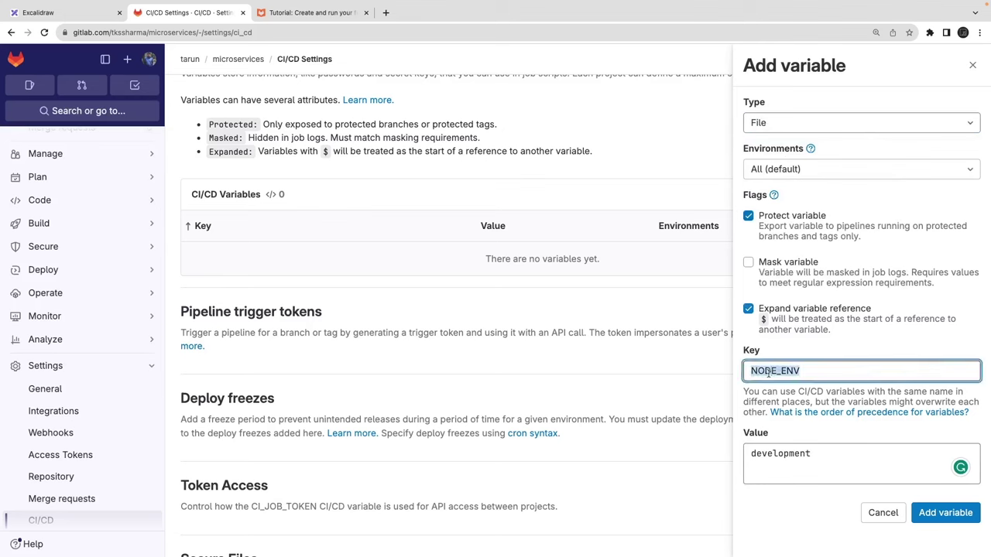
pyautogui.write('DEVE')
pyautogui.click(780, 109)
pyautogui.click(768, 111)
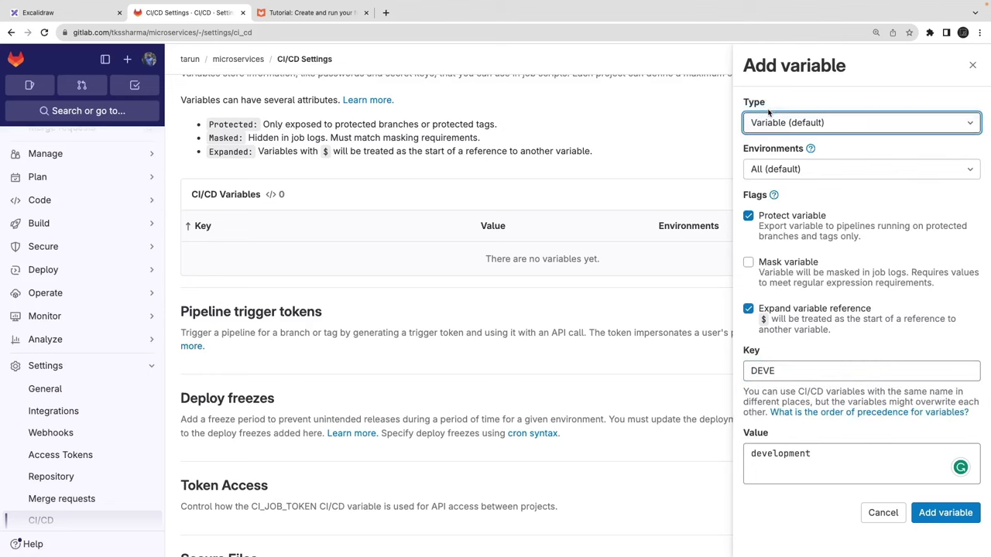
# - Set the new variable's type to File and its key to development
pyautogui.click(769, 117)
pyautogui.click(770, 137)
pyautogui.doubleClick(779, 372)
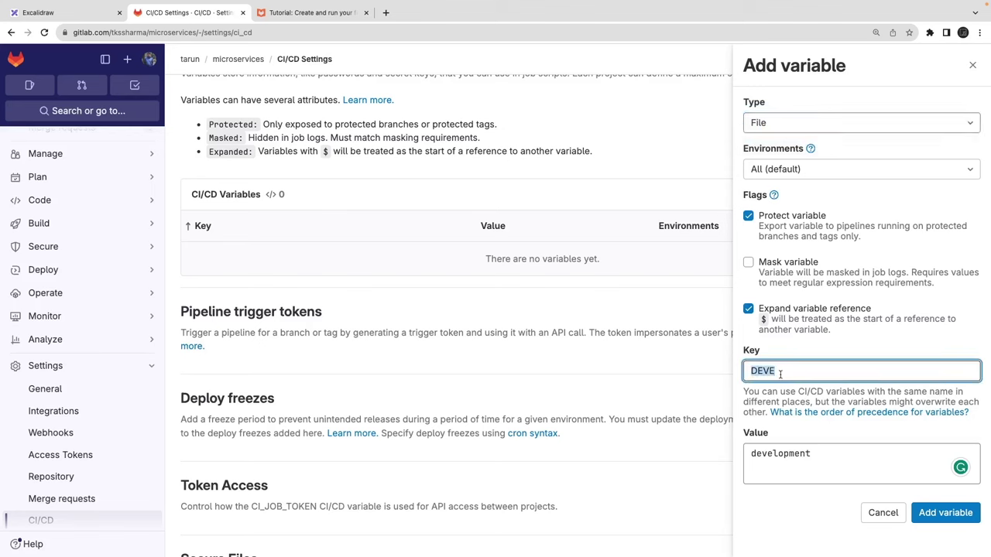
pyautogui.write('de')
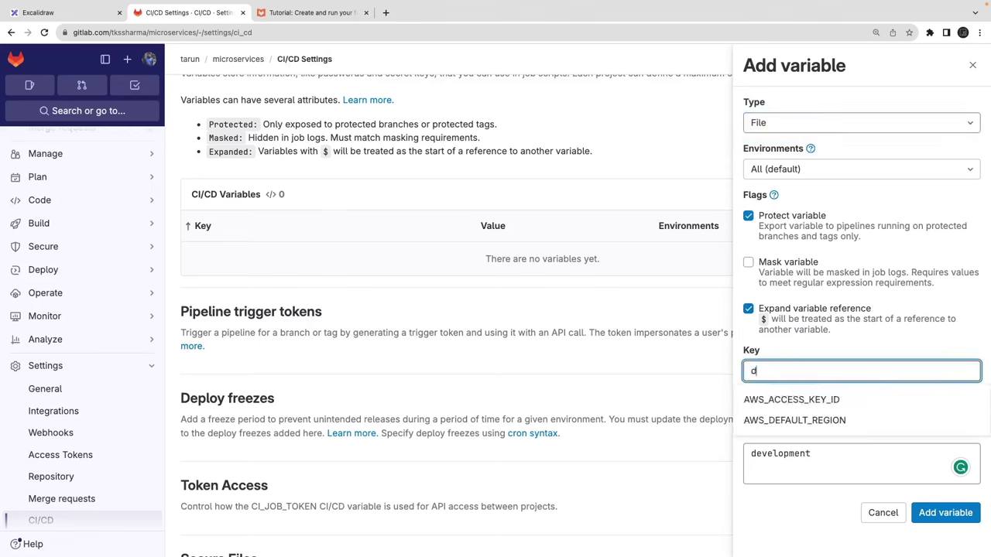
pyautogui.press('BackSpace')
pyautogui.press('BackSpace')
pyautogui.write('developmen')
# - Set the new variable's value to NODE_ENV=development and add the variable to the project
pyautogui.doubleClick(801, 453)
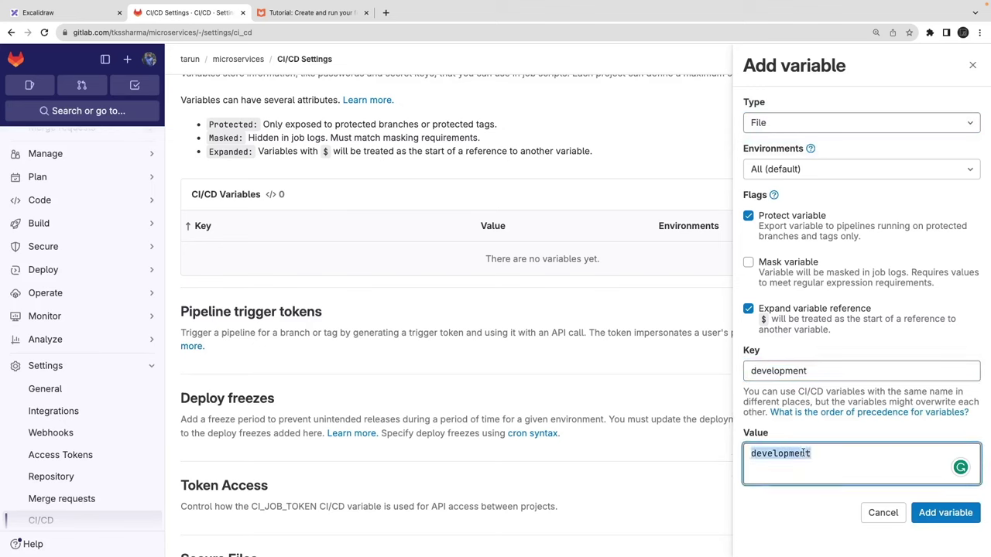
pyautogui.write('NODE_E')
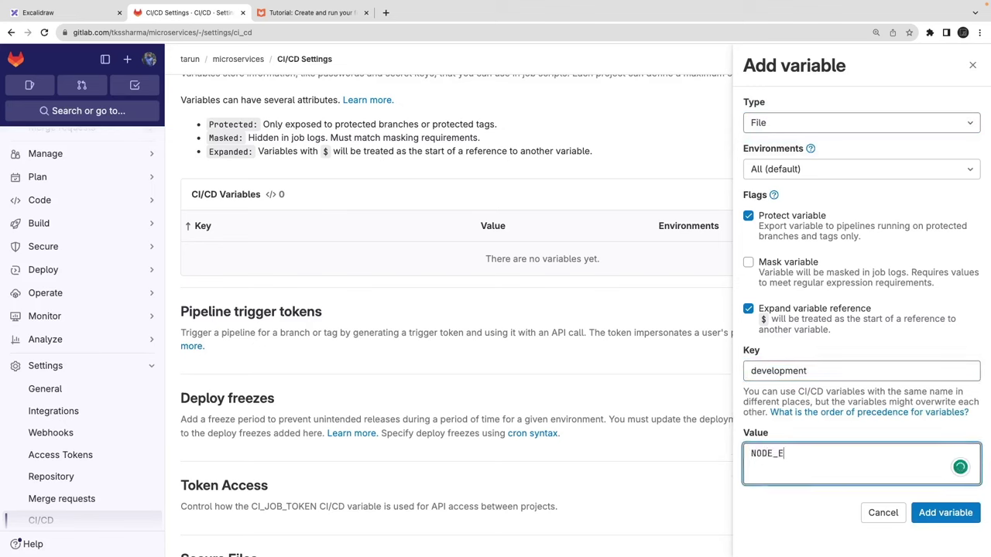
pyautogui.write('NV=development')
pyautogui.click(945, 513)
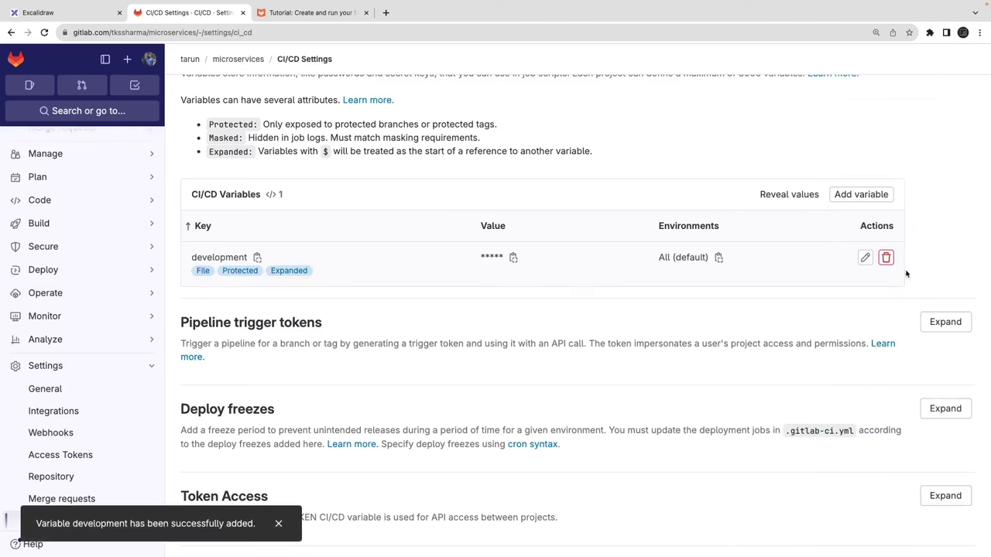
# - Review the saved development variable's details, and read the Token Access description among the remaining CI/CD sections
pyautogui.click(864, 257)
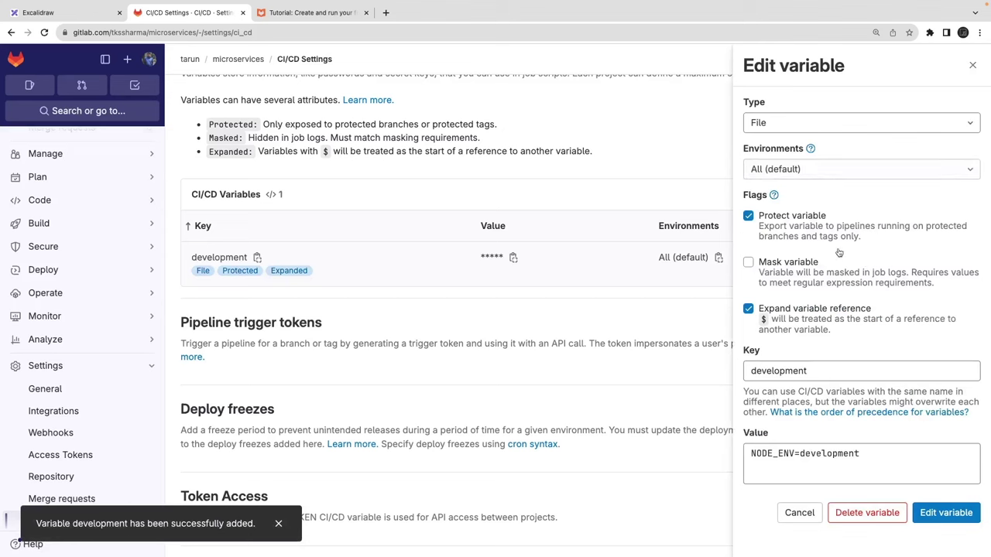
pyautogui.click(972, 65)
pyautogui.scroll(-3, 580, 264)
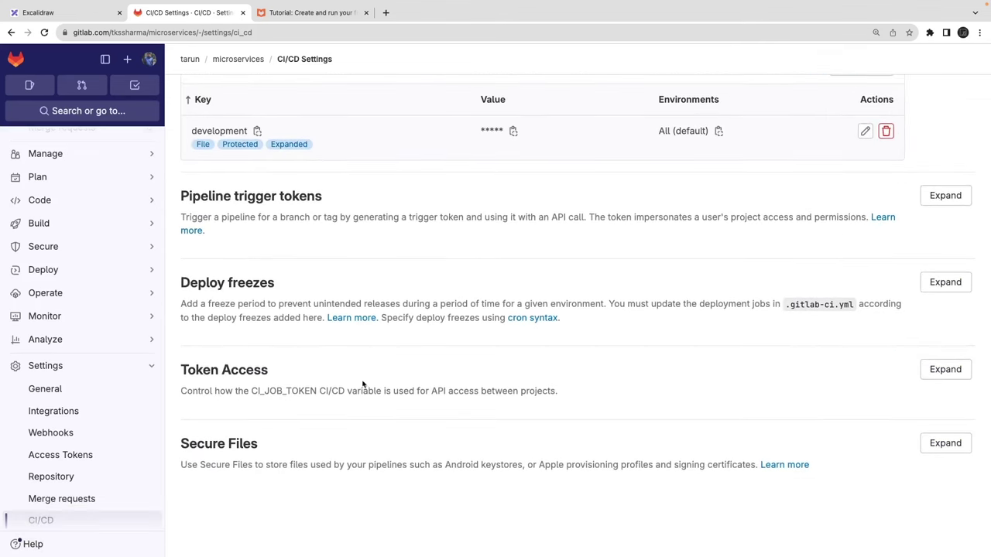
pyautogui.moveTo(362, 390); pyautogui.dragTo(180, 390)
# - Open the project's integration settings and view the integrations that can be added
pyautogui.click(67, 416)
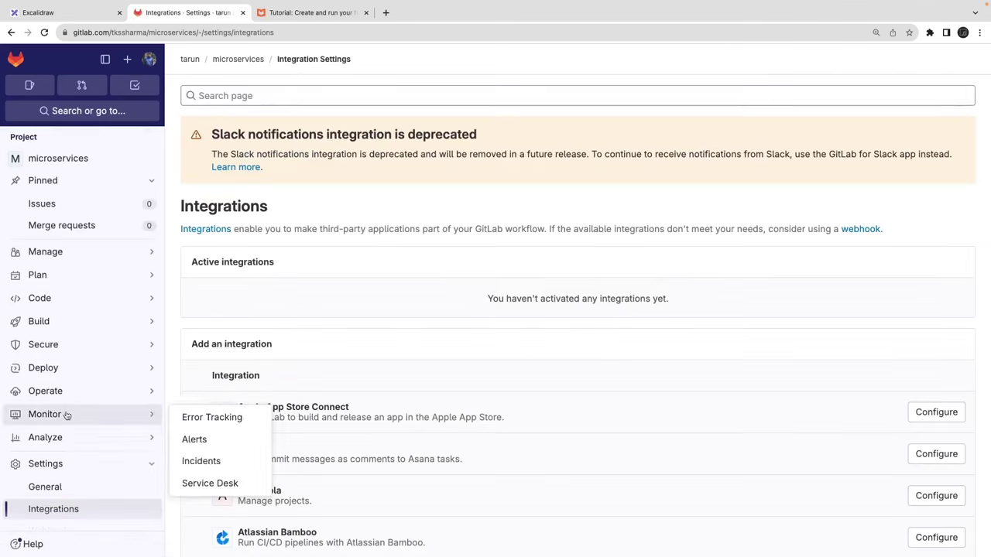
pyautogui.scroll(-1, 299, 303)
pyautogui.scroll(-3, 300, 304)
pyautogui.scroll(-3, 69, 464)
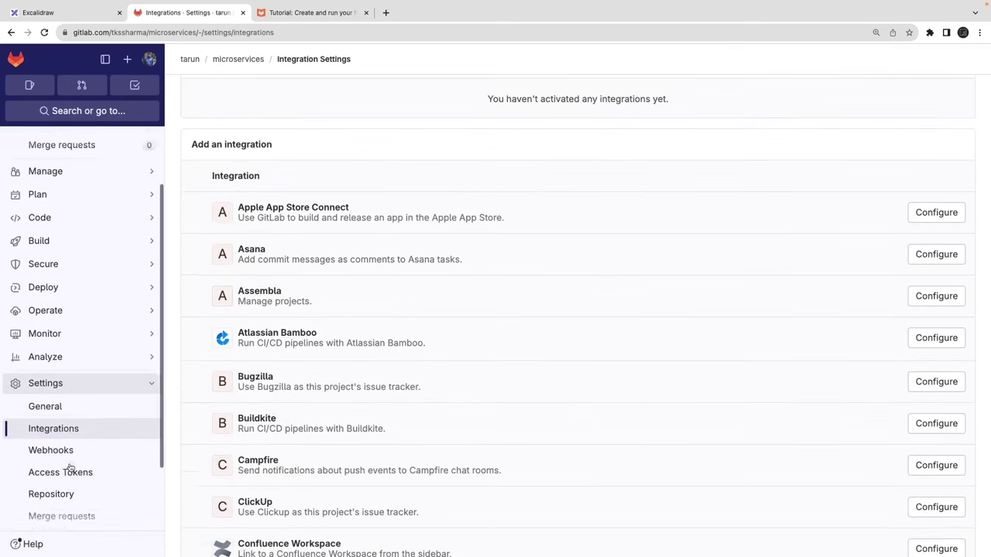
# - Open the repository settings, and view the Branch rules and Protected branches sections
pyautogui.click(66, 458)
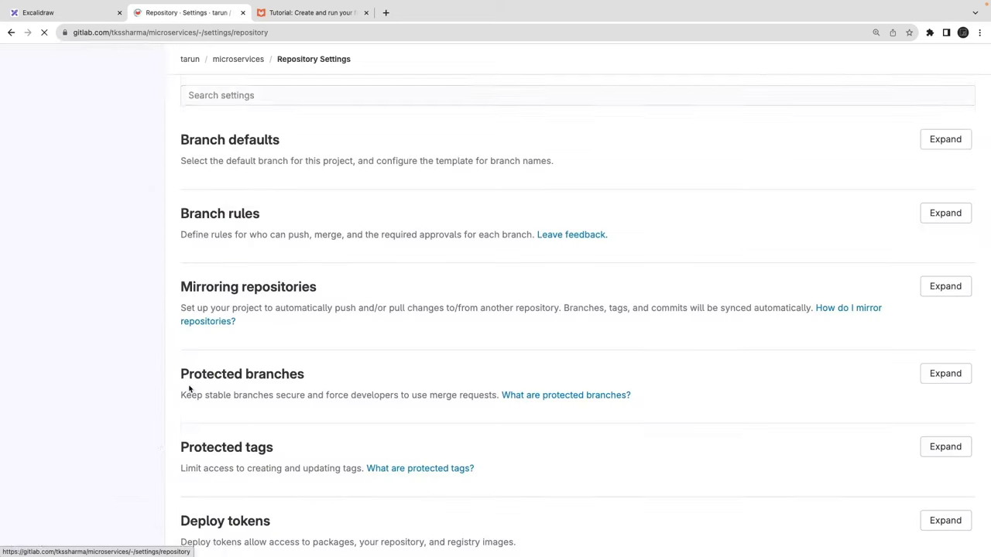
pyautogui.scroll(-2, 307, 328)
pyautogui.click(944, 146)
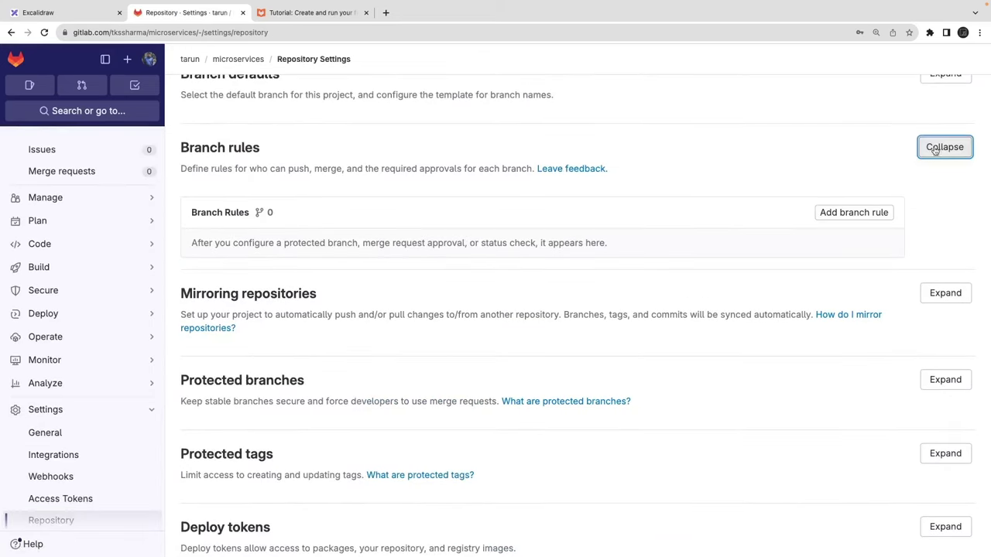
pyautogui.moveTo(202, 207); pyautogui.dragTo(298, 216)
pyautogui.scroll(-5, 368, 282)
pyautogui.click(944, 224)
pyautogui.scroll(-3, 469, 320)
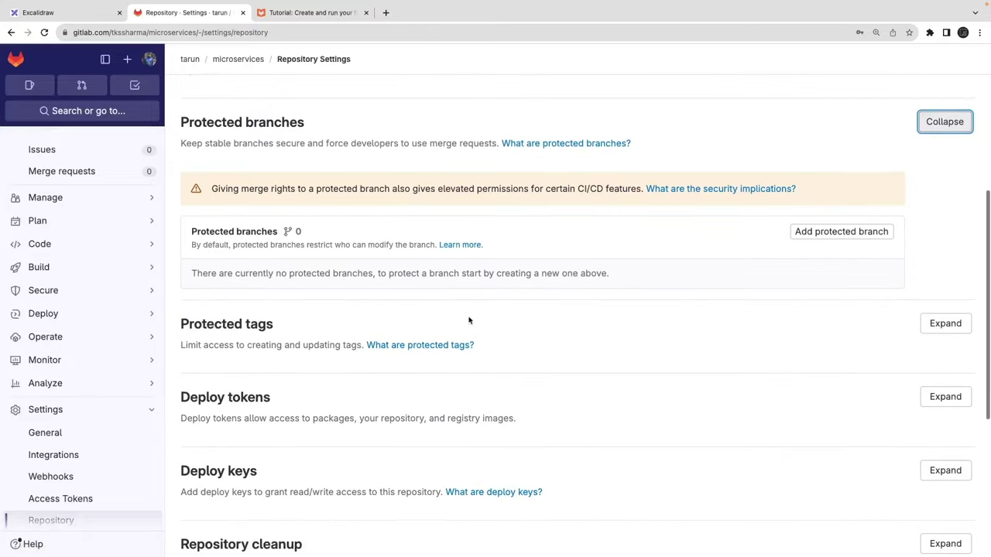
# - Add a protected branch rule for the develop branch and allow Developers + Maintainers to merge
pyautogui.click(884, 234)
pyautogui.click(294, 324)
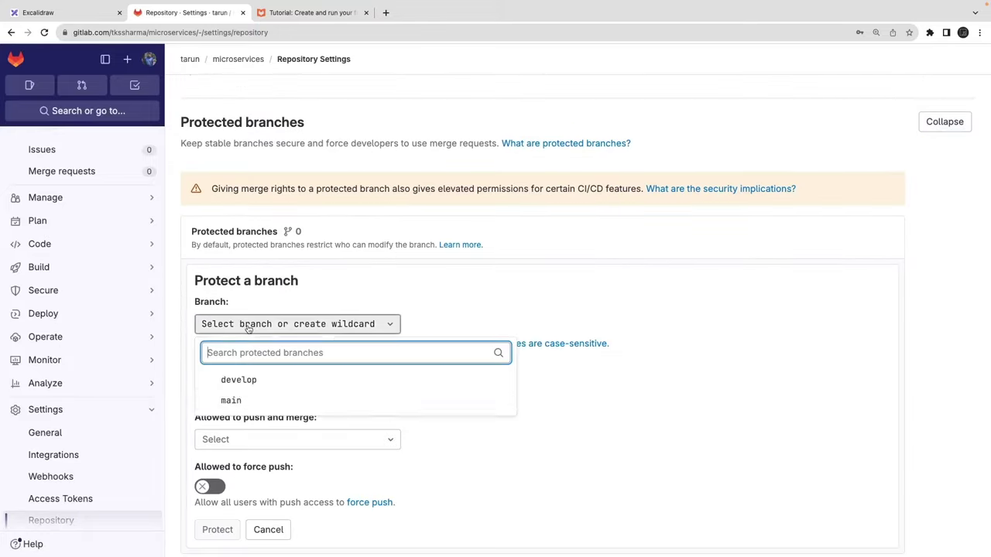
pyautogui.click(235, 379)
pyautogui.scroll(-1, 232, 389)
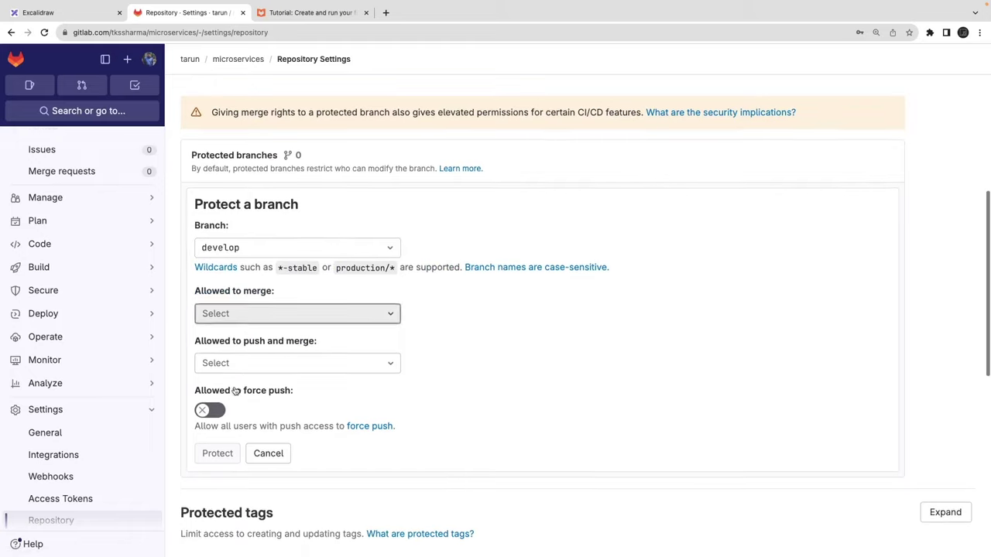
pyautogui.click(245, 321)
pyautogui.click(245, 363)
# - Allow Developers + Maintainers to push and merge, enable force push, protect the branch, and dismiss the resulting notice
pyautogui.click(348, 367)
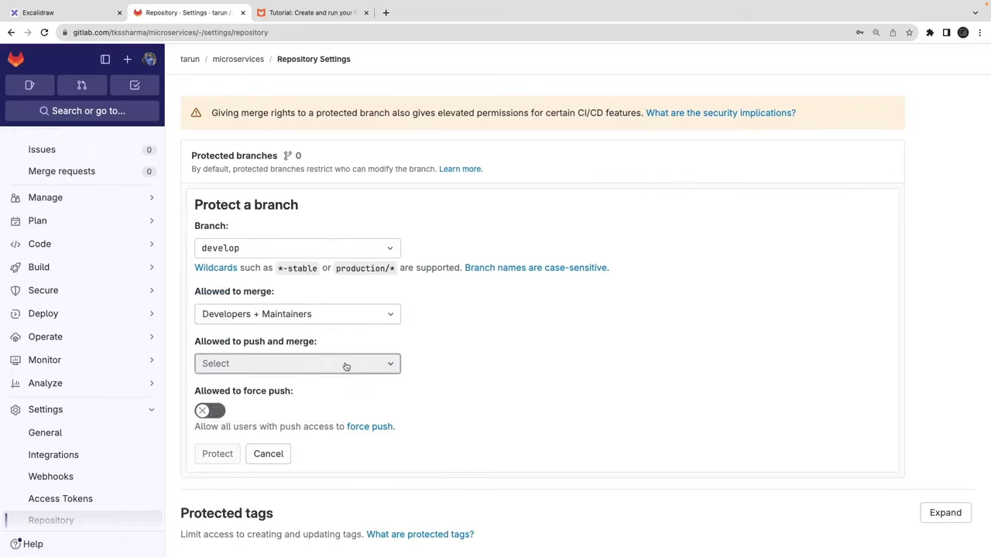
pyautogui.click(347, 367)
pyautogui.click(310, 412)
pyautogui.click(290, 436)
pyautogui.click(218, 456)
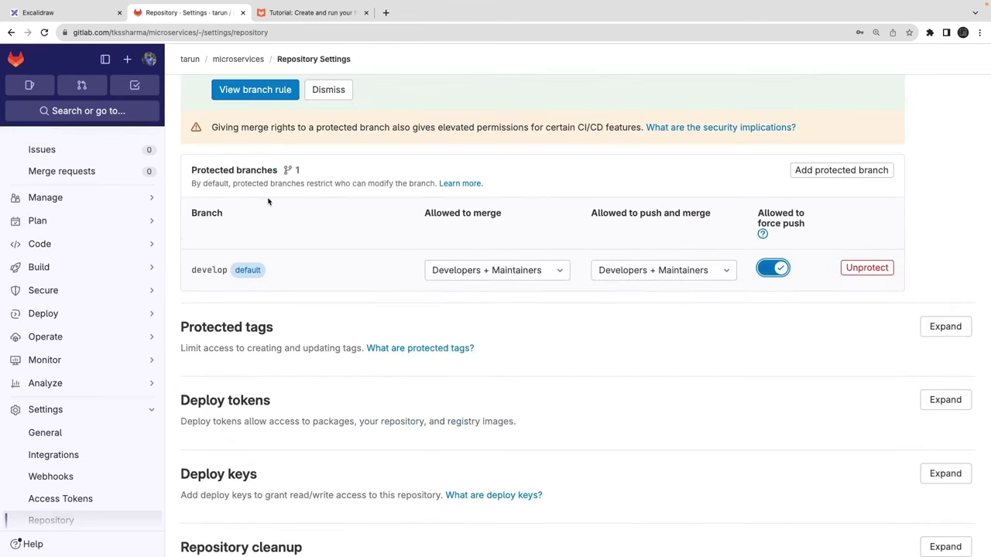
pyautogui.click(328, 89)
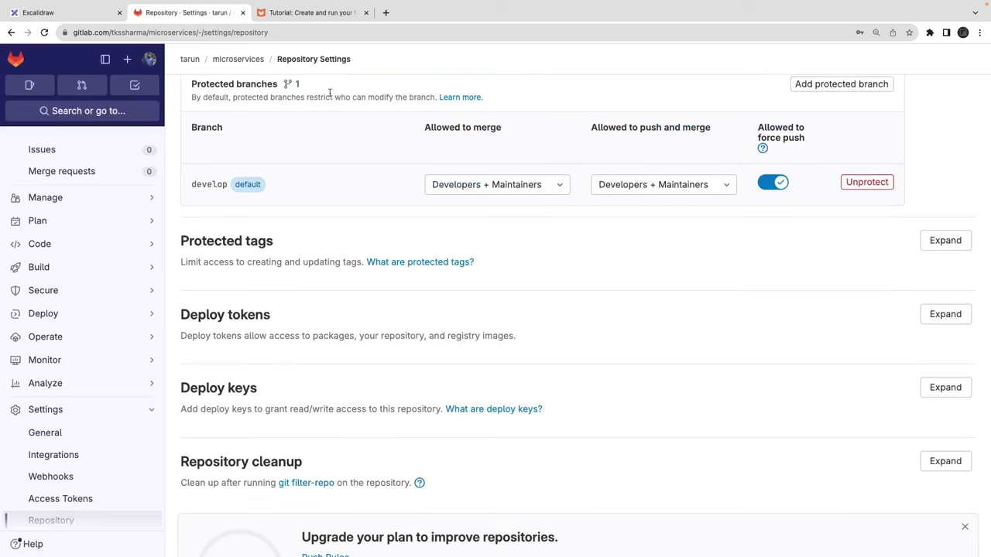
# - Return to the microservices project, open its pipelines list, and check the last stage of the latest pipeline
pyautogui.scroll(2, 82, 150)
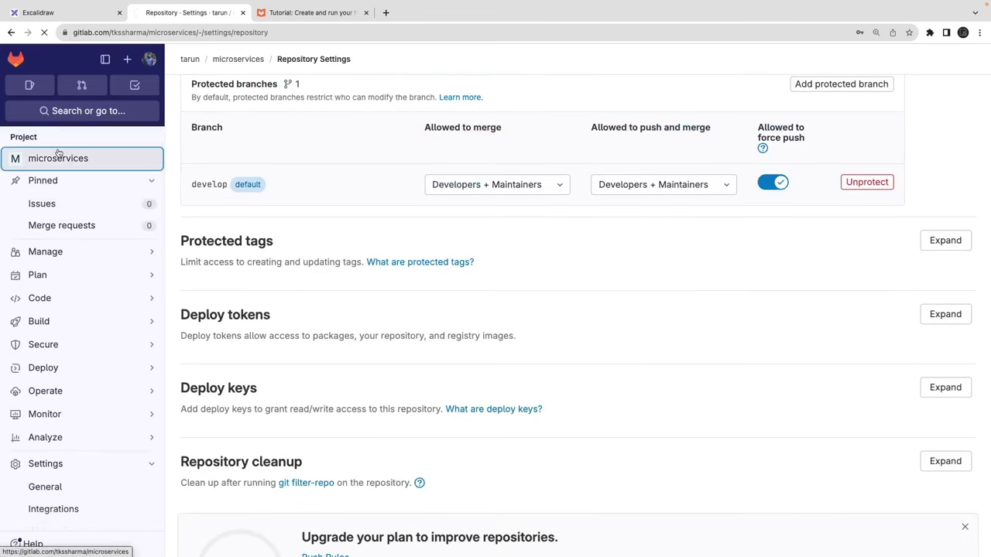
pyautogui.click(58, 153)
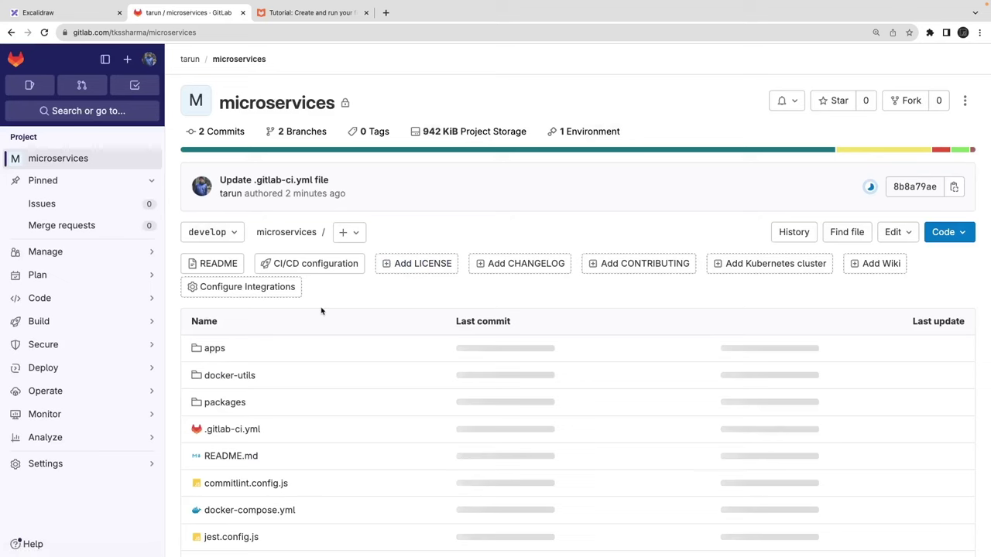
pyautogui.moveTo(107, 325)
pyautogui.click(184, 331)
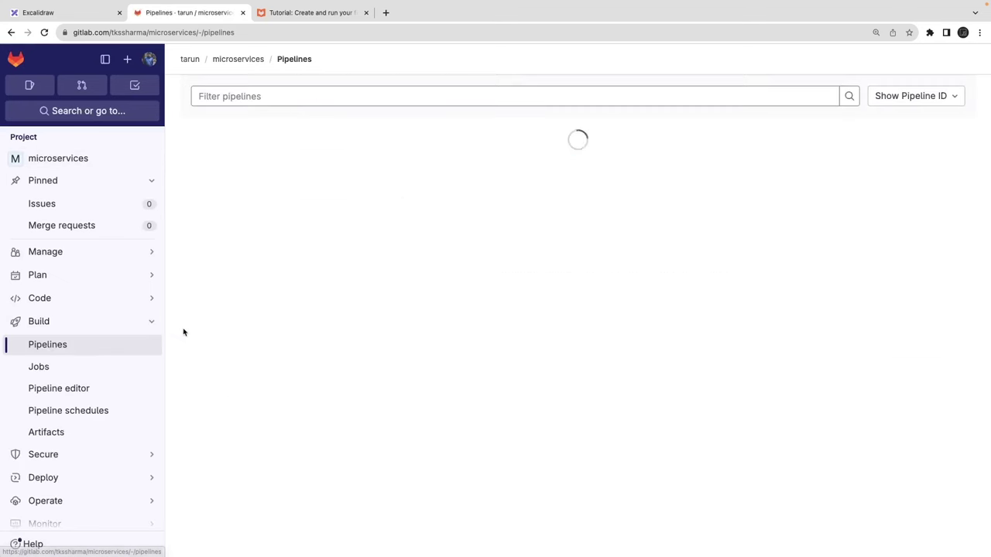
pyautogui.click(707, 203)
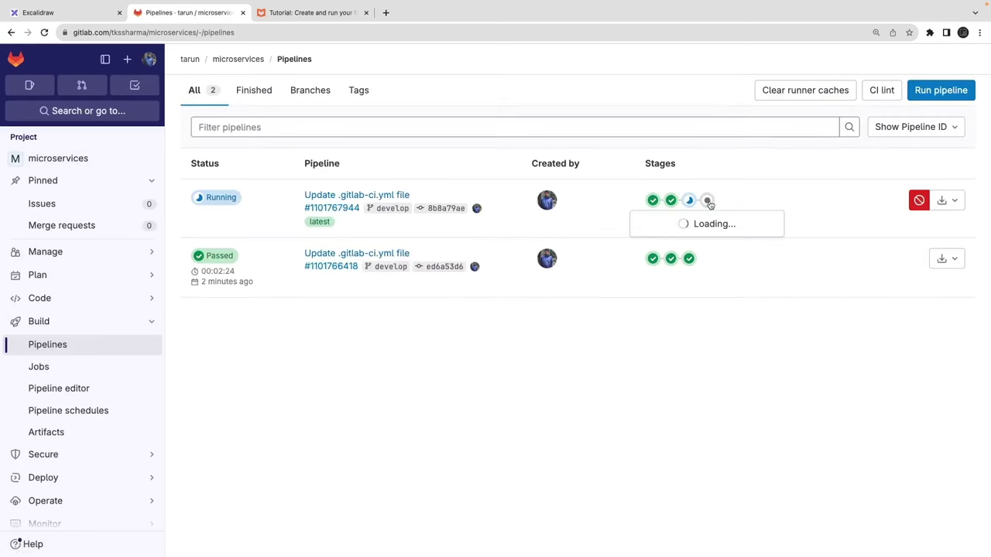
pyautogui.click(671, 364)
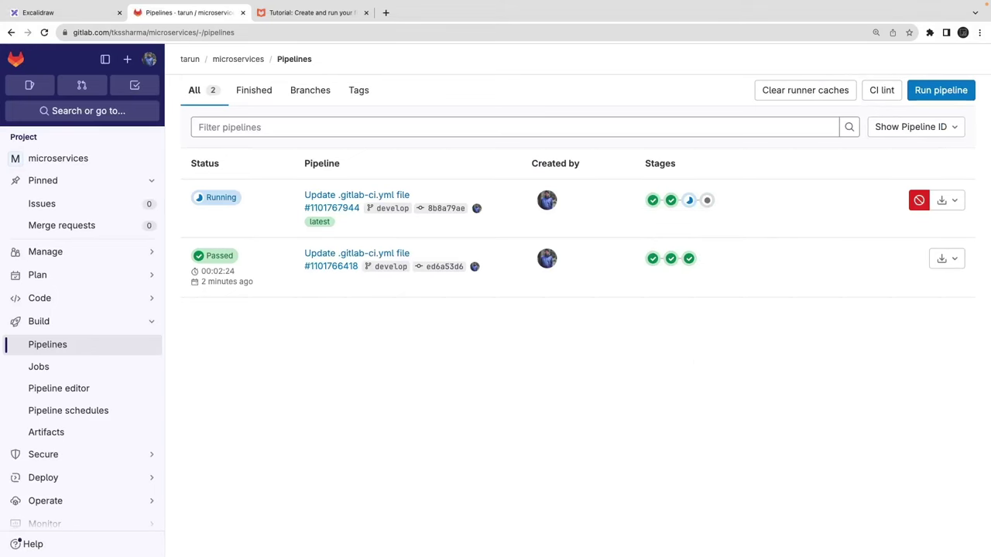
# - In Excalidraw, frame the .gitlab-ci.yml file label and the STAGES-to-ARTIFACTS list with rectangles, and draw an arrow from the file to the list
pyautogui.press('super+1')
pyautogui.moveTo(575, 283); pyautogui.dragTo(575, 283)
pyautogui.press('a')
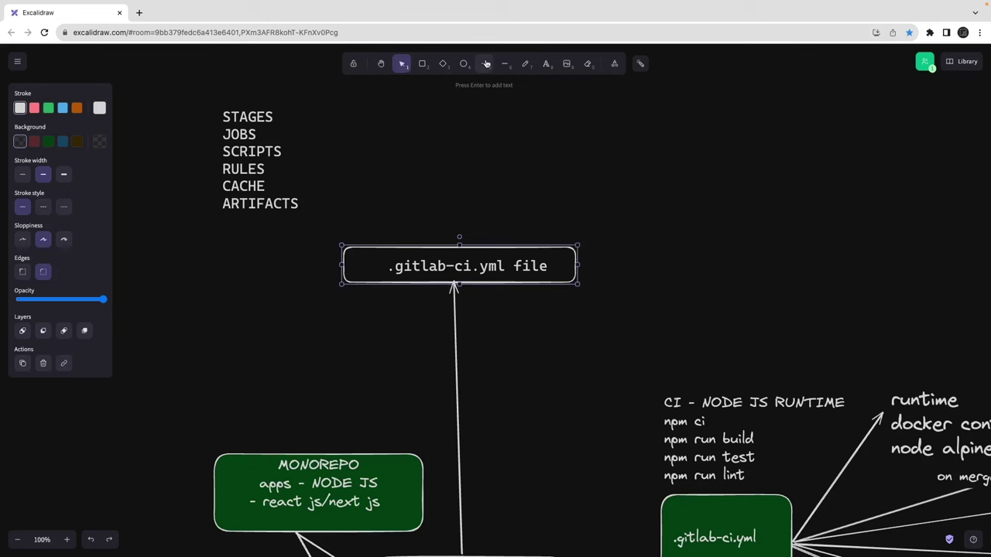
pyautogui.moveTo(540, 240); pyautogui.dragTo(321, 163)
pyautogui.click(426, 65)
pyautogui.moveTo(185, 95); pyautogui.dragTo(317, 237)
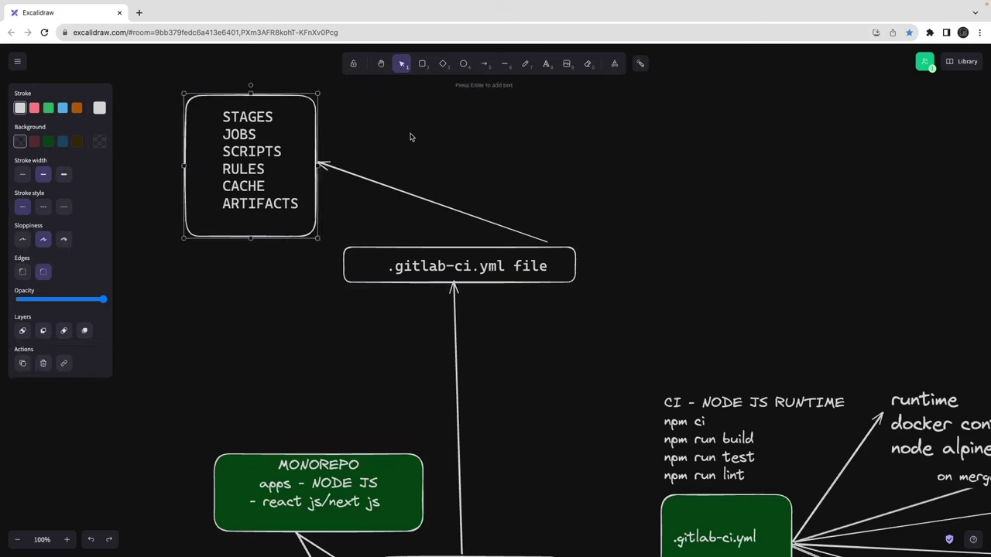
pyautogui.click(410, 137)
# - Paste the copied stages snippet with build and deploy as new text above the .gitlab-ci.yml file box
pyautogui.scroll(1, 411, 137)
pyautogui.doubleClick(548, 150)
pyautogui.hotkey('ctrl', 'v')
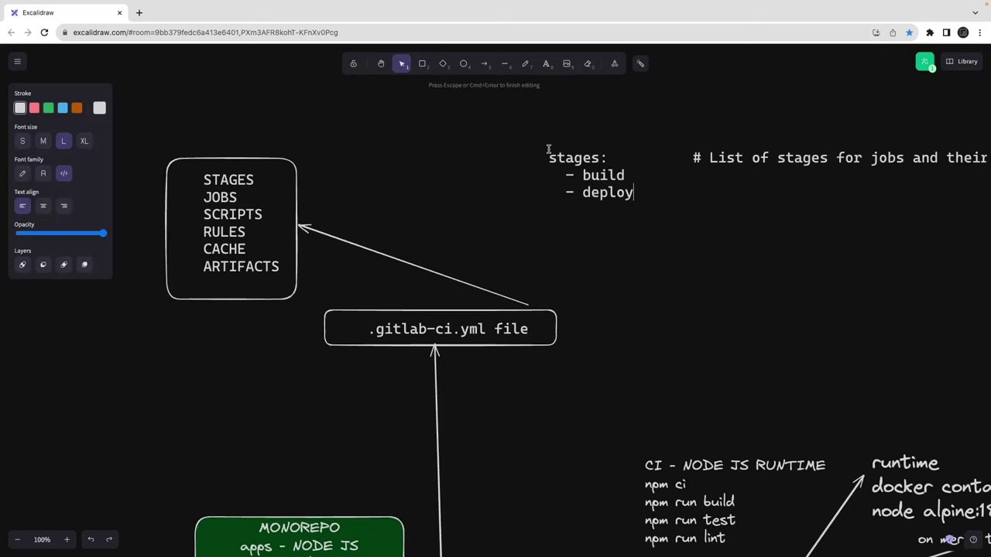